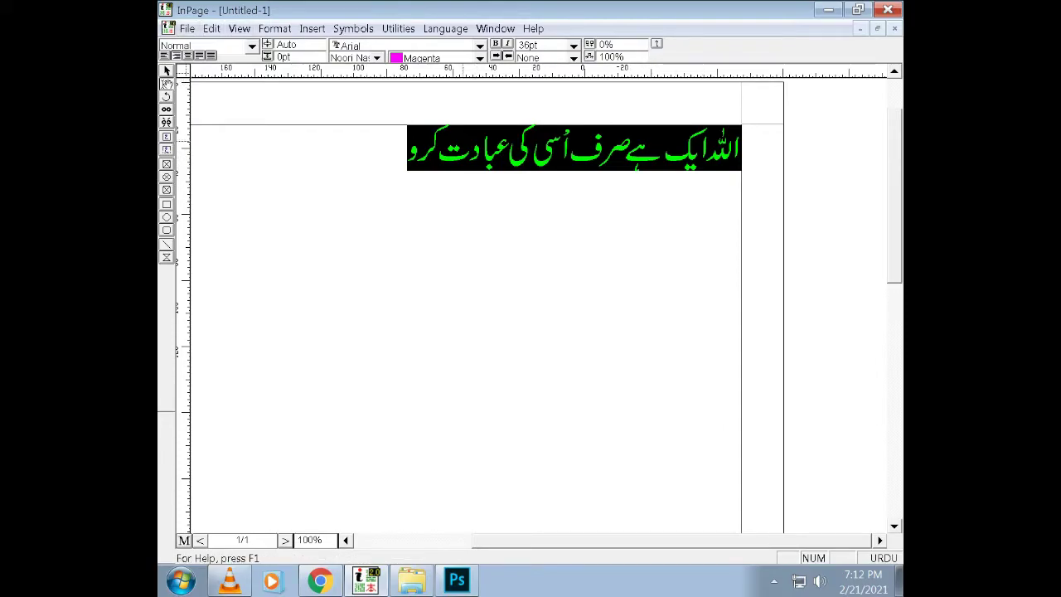
Export page 1 as an Encapsulated PostScript picture named 1.eps in folder 1, replacing the existing file
left_click(188, 29)
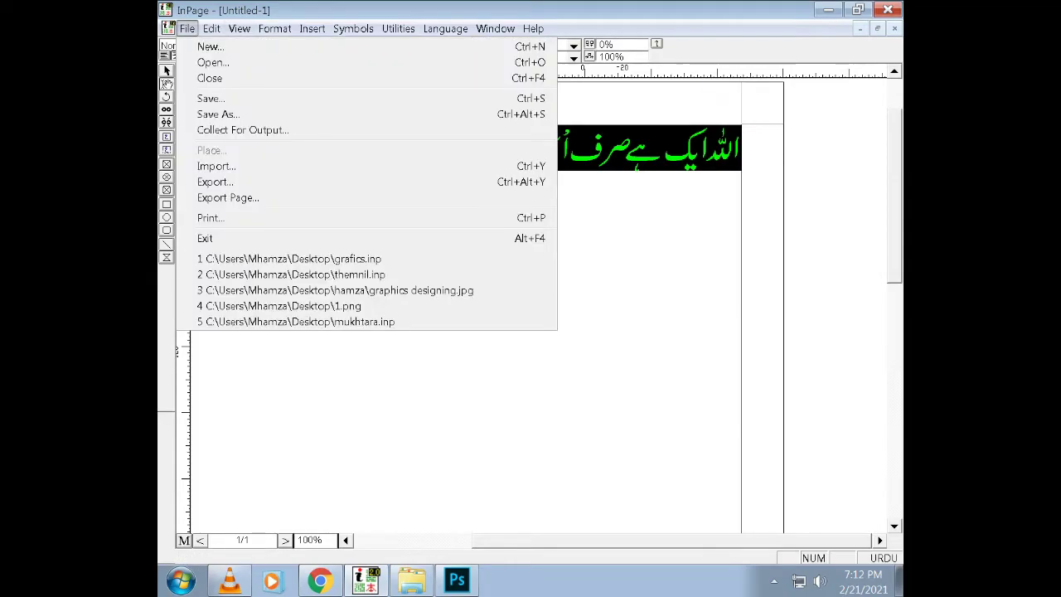
left_click(228, 197)
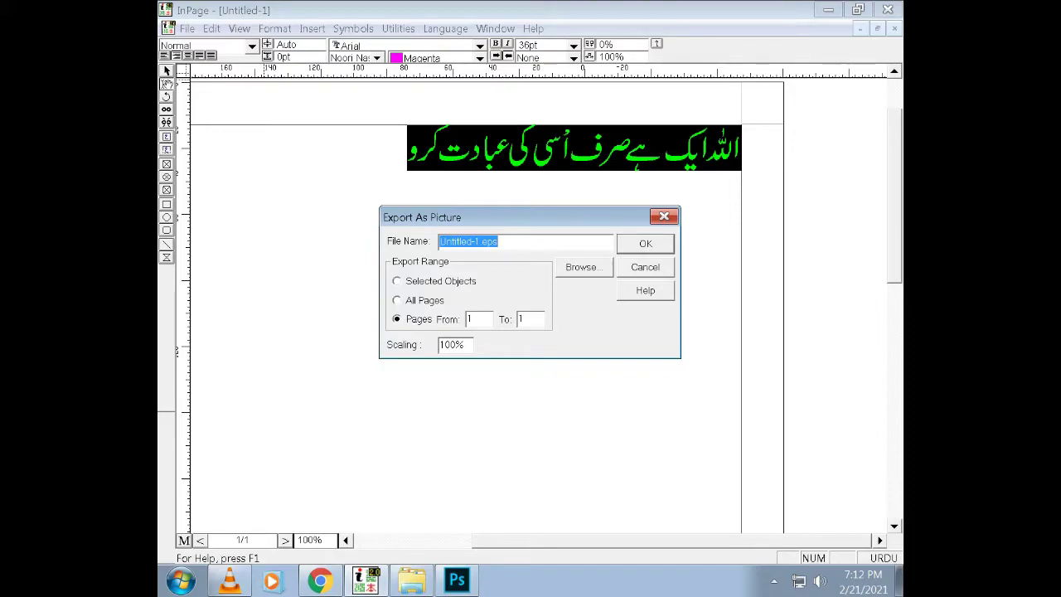
left_click(581, 267)
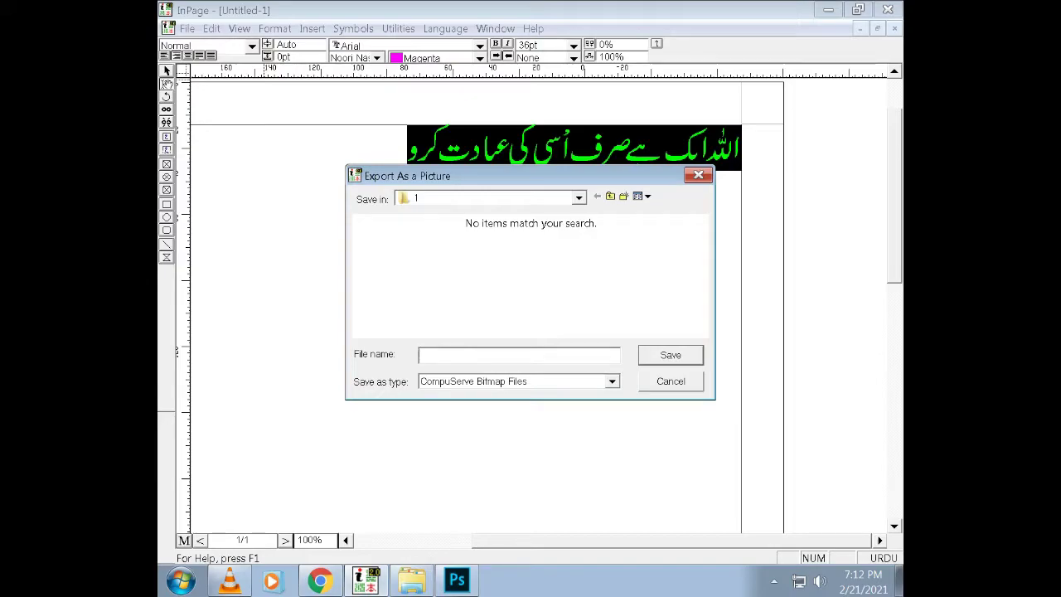
left_click(612, 382)
key("Return")
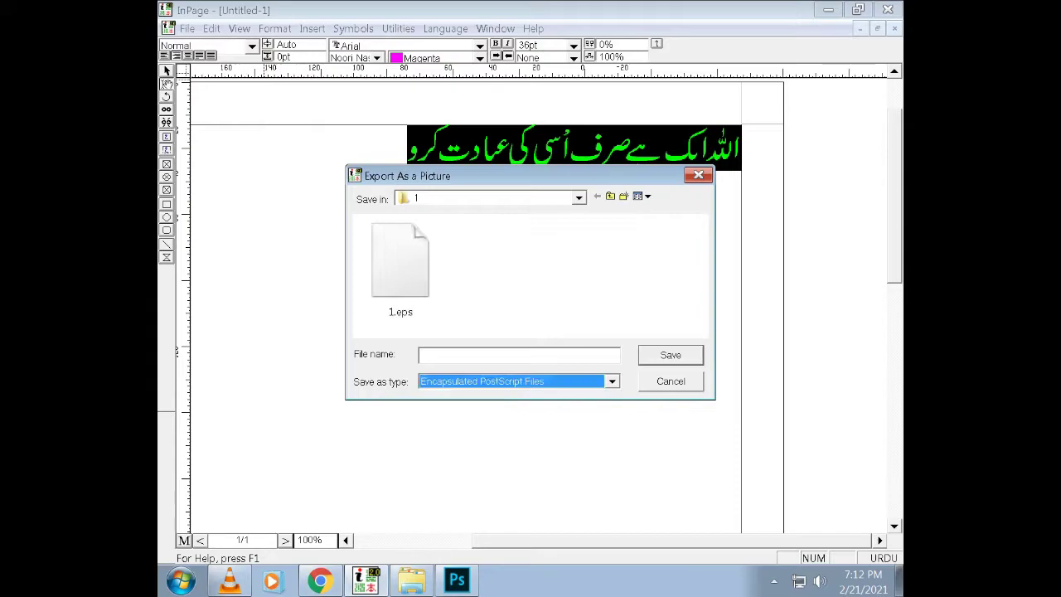
left_click(400, 267)
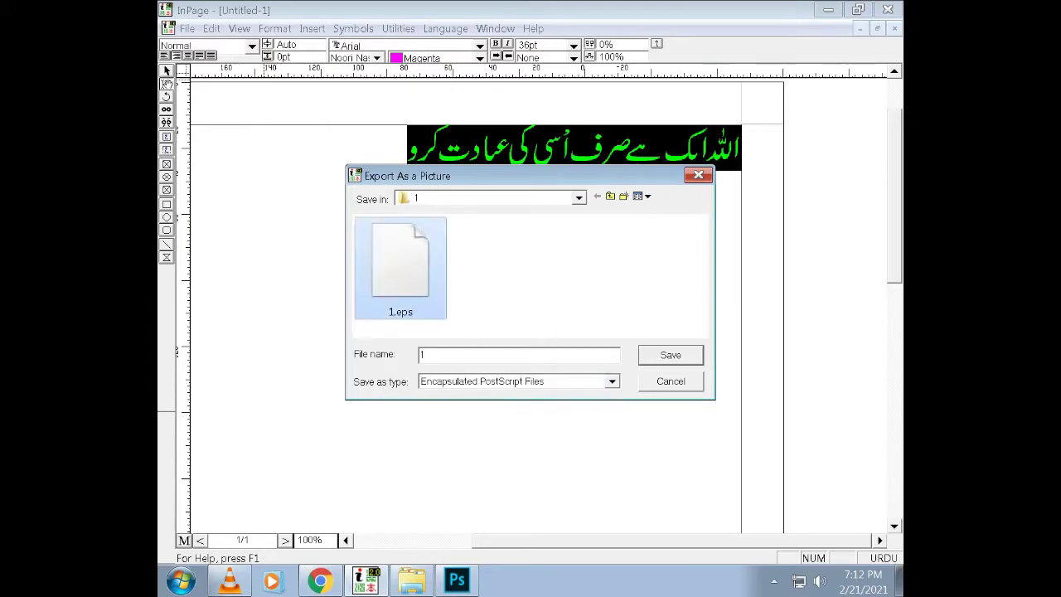
key("Return")
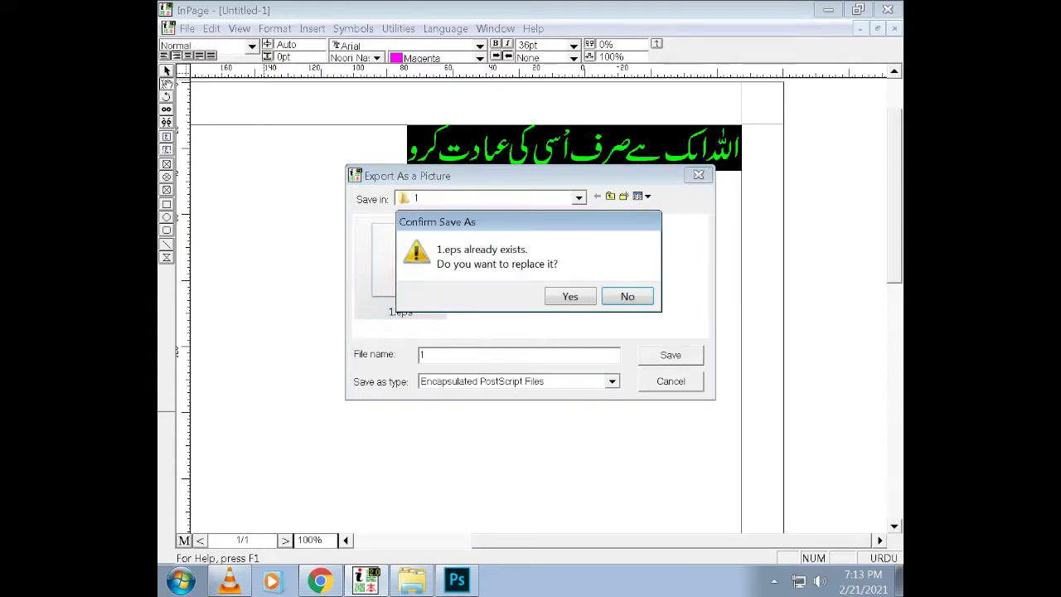
key("Return")
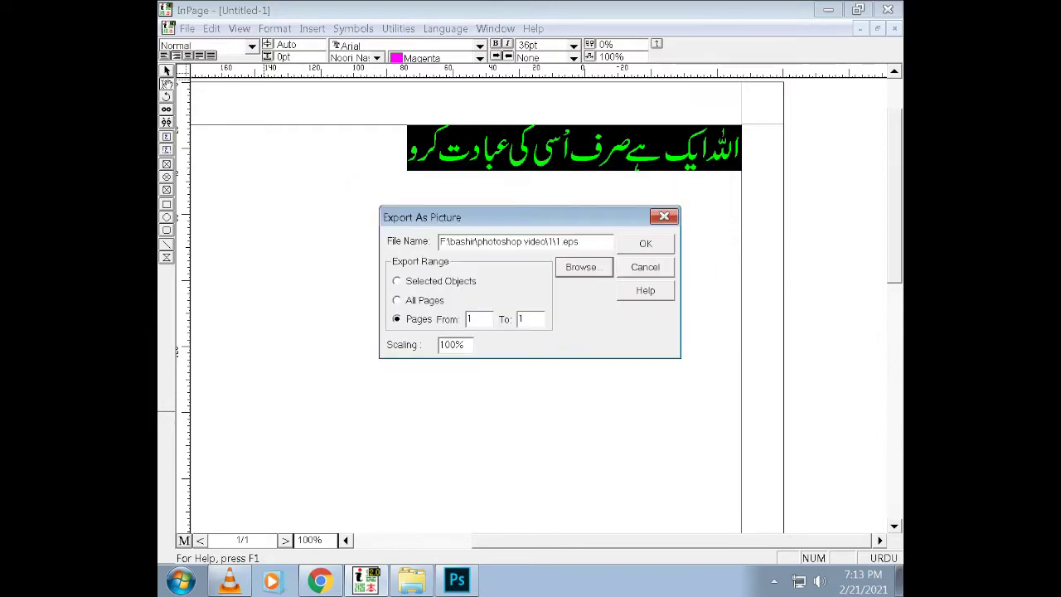
left_click(644, 243)
key("Return")
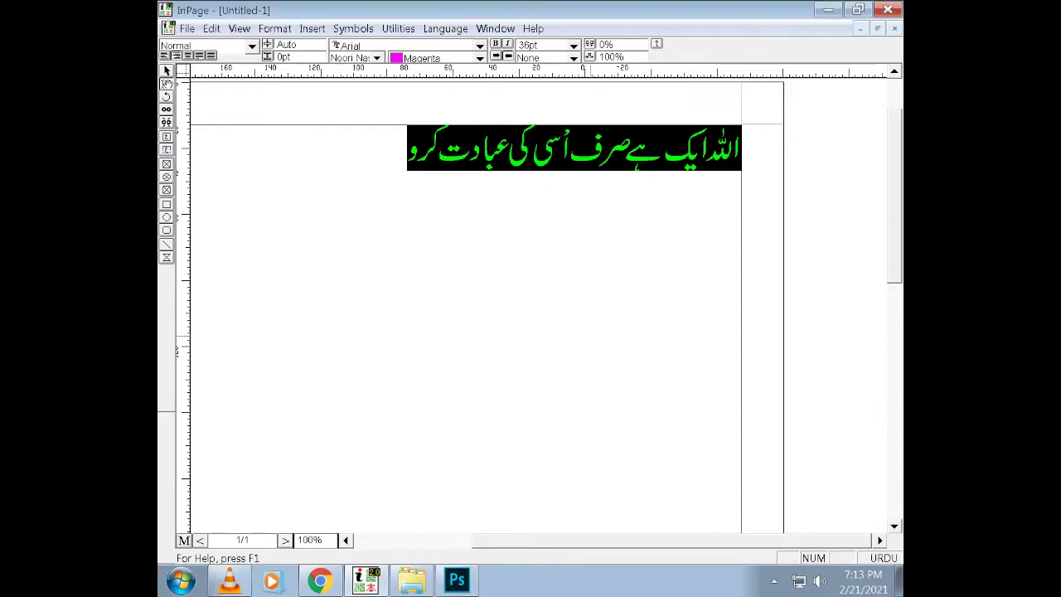
Switch to Photoshop and open 1.eps, rasterized at 300 pixels/inch in CMYK Color mode
left_click(457, 579)
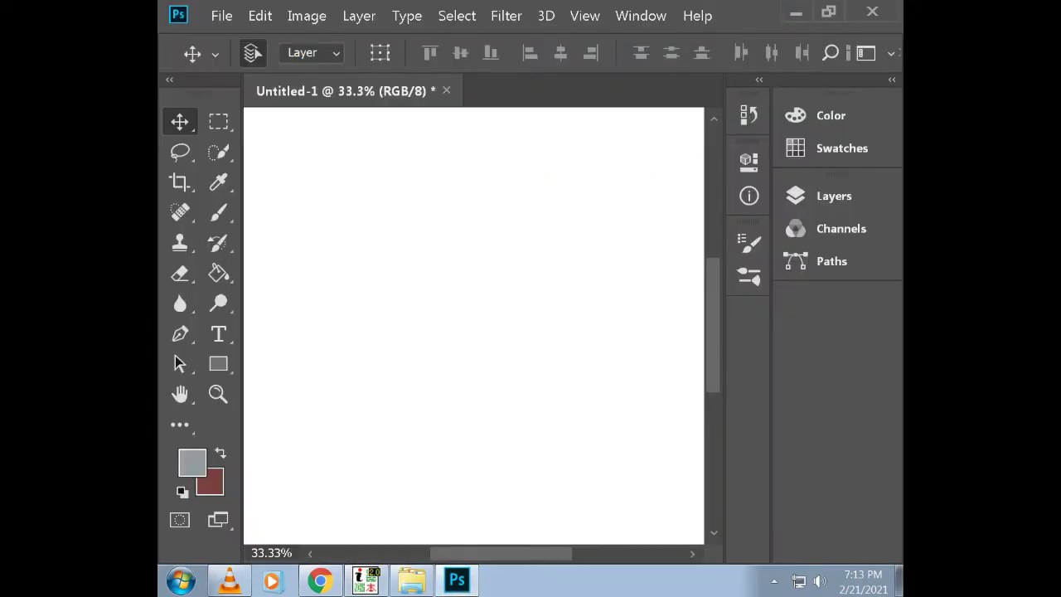
left_click(222, 16)
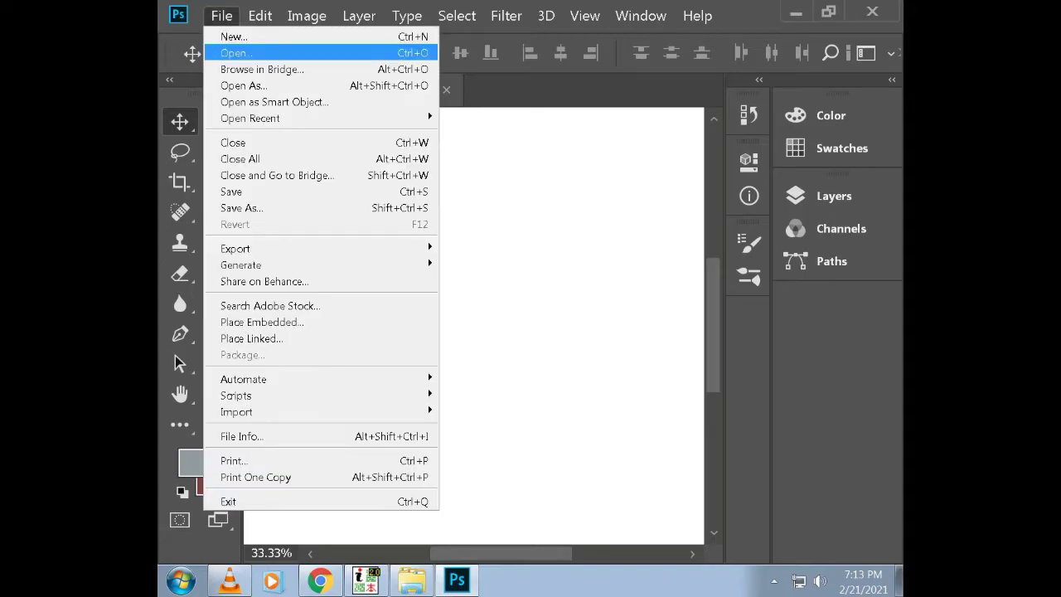
left_click(236, 53)
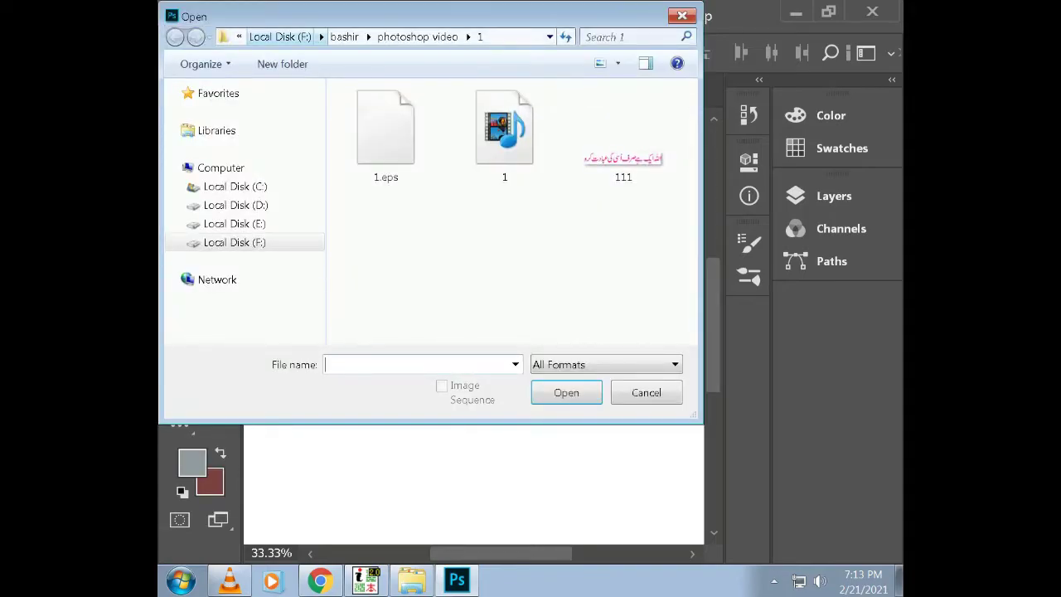
left_click(386, 135)
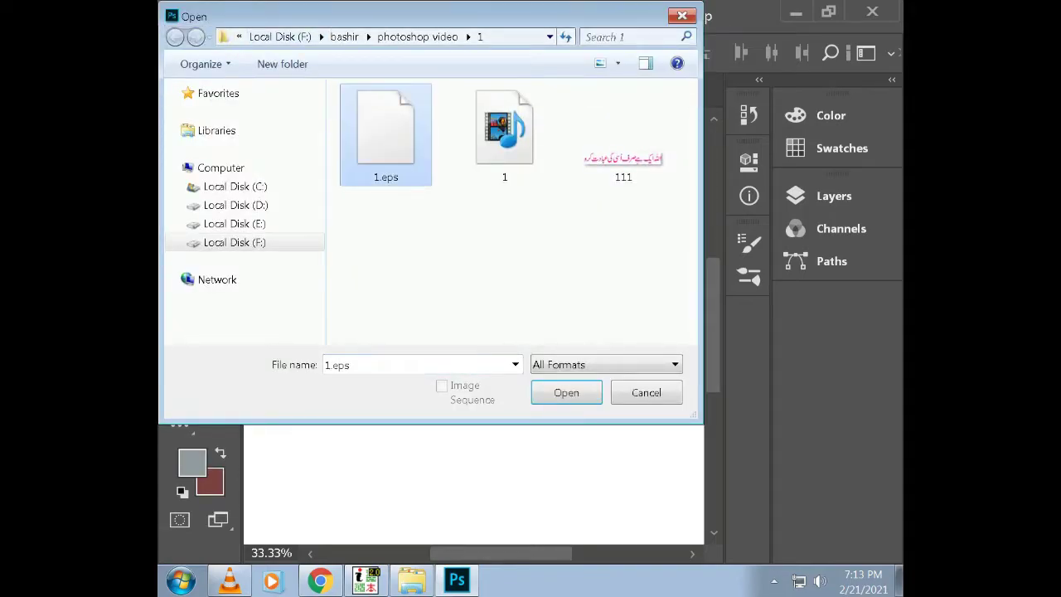
left_click(566, 392)
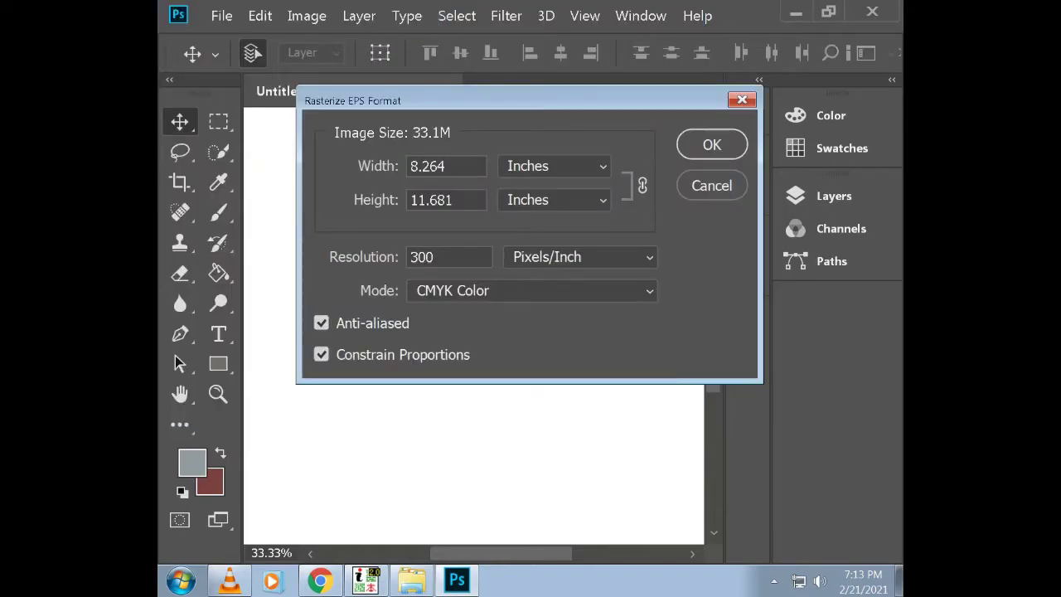
key("Return")
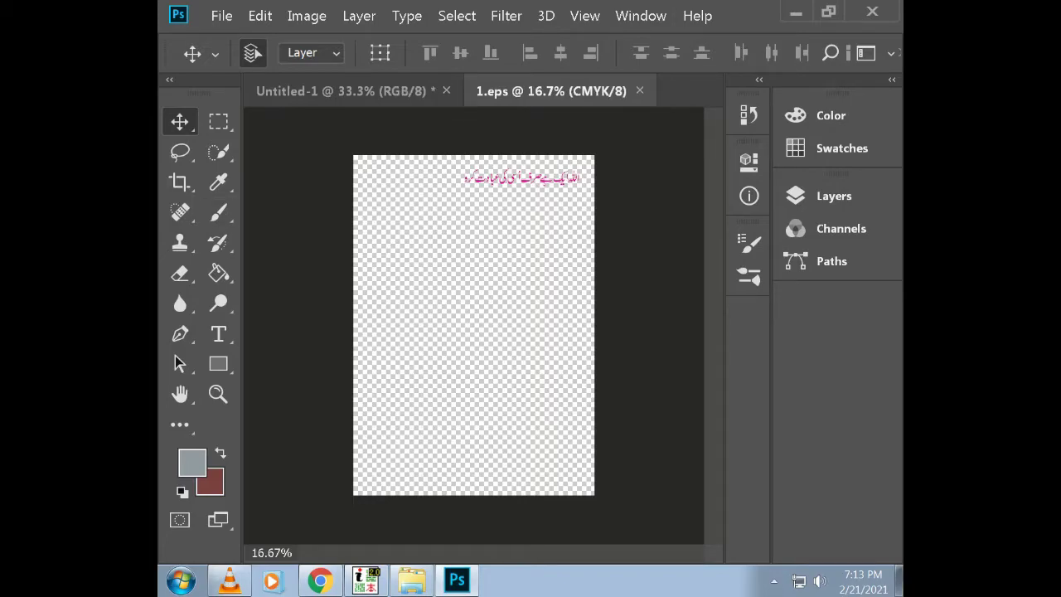
Move the magenta Urdu text from 1.eps onto the white canvas of the Untitled-1 document
left_click_drag(516, 169, 436, 282)
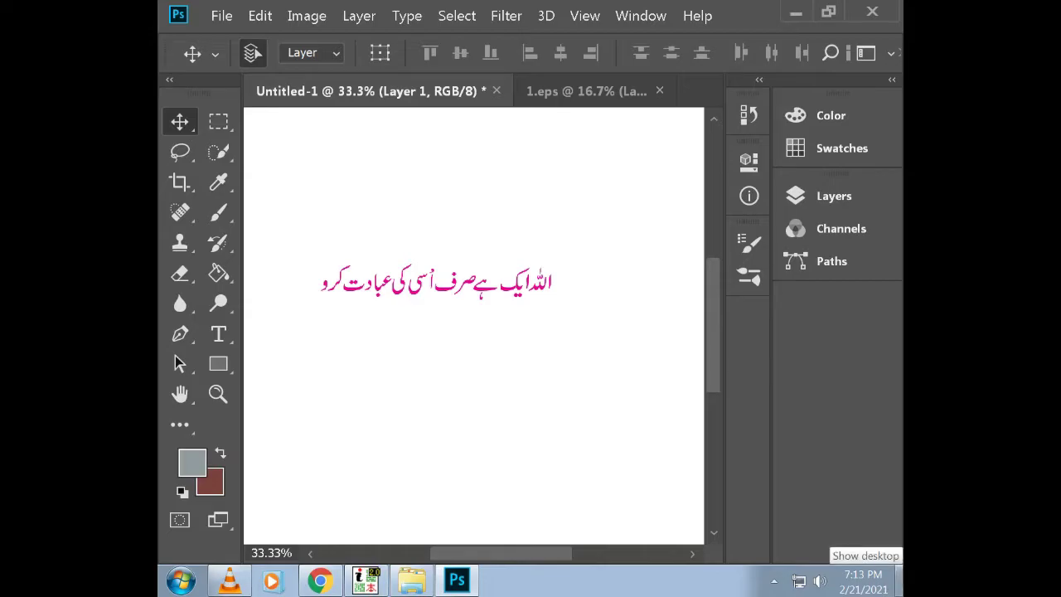
key("ctrl+plus")
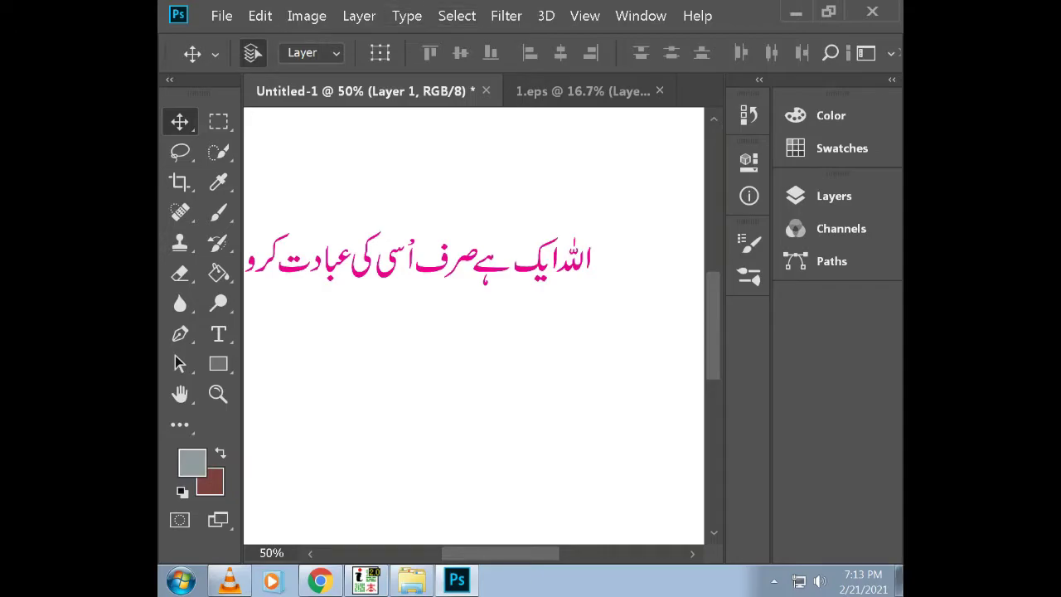
scroll(473, 325, "left", 3)
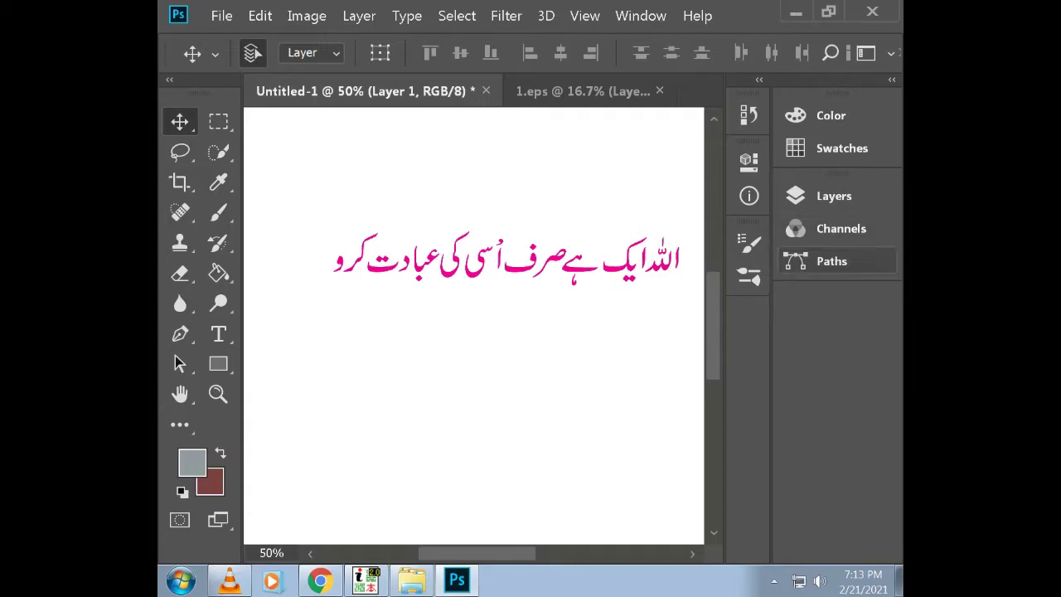
Open the blending options of Layer 1 and enable the Drop Shadow effect
left_click(833, 196)
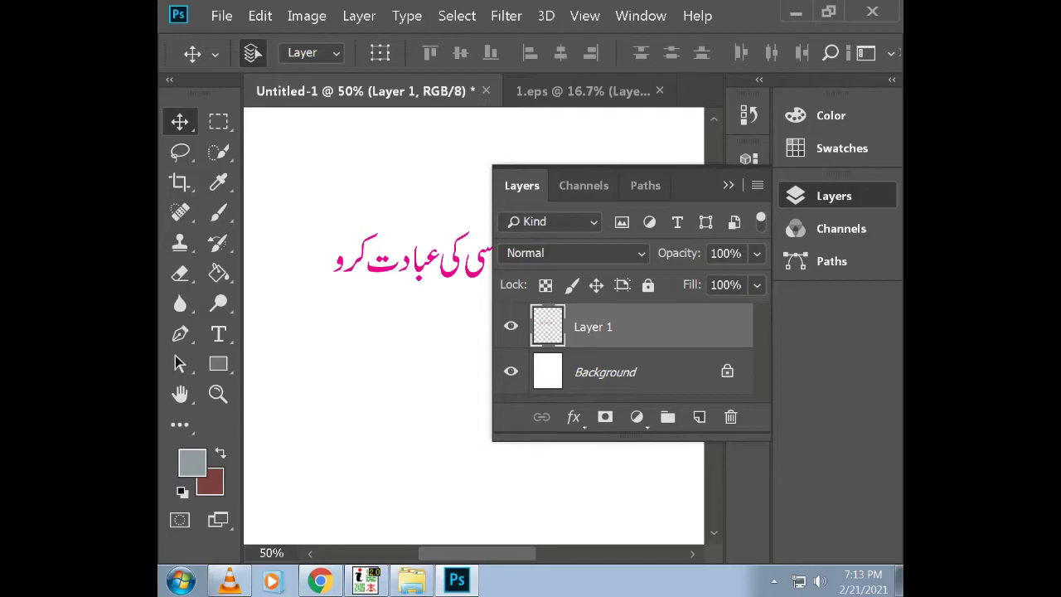
right_click(615, 326)
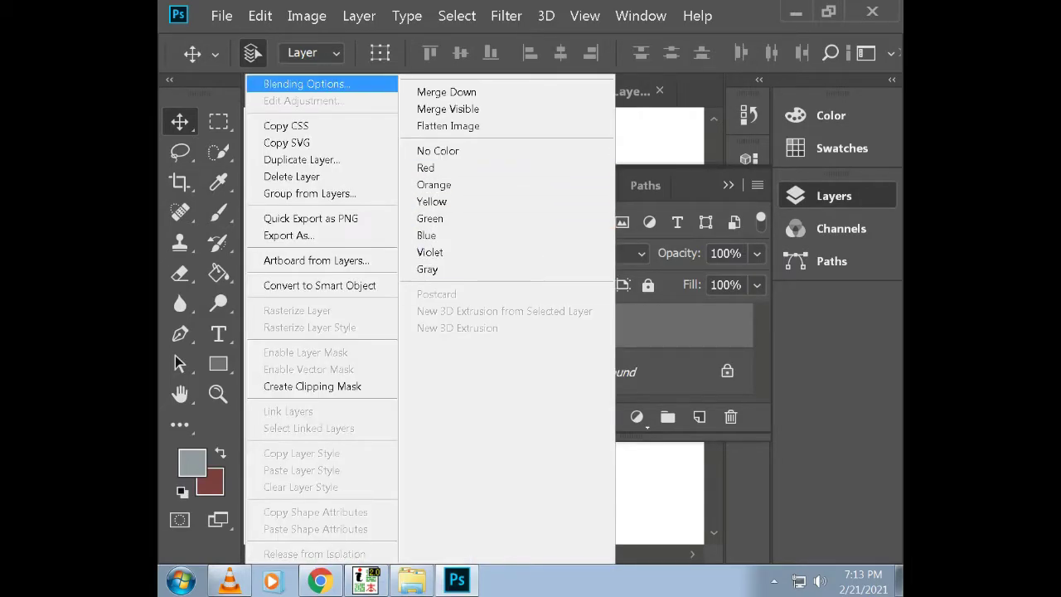
left_click(307, 83)
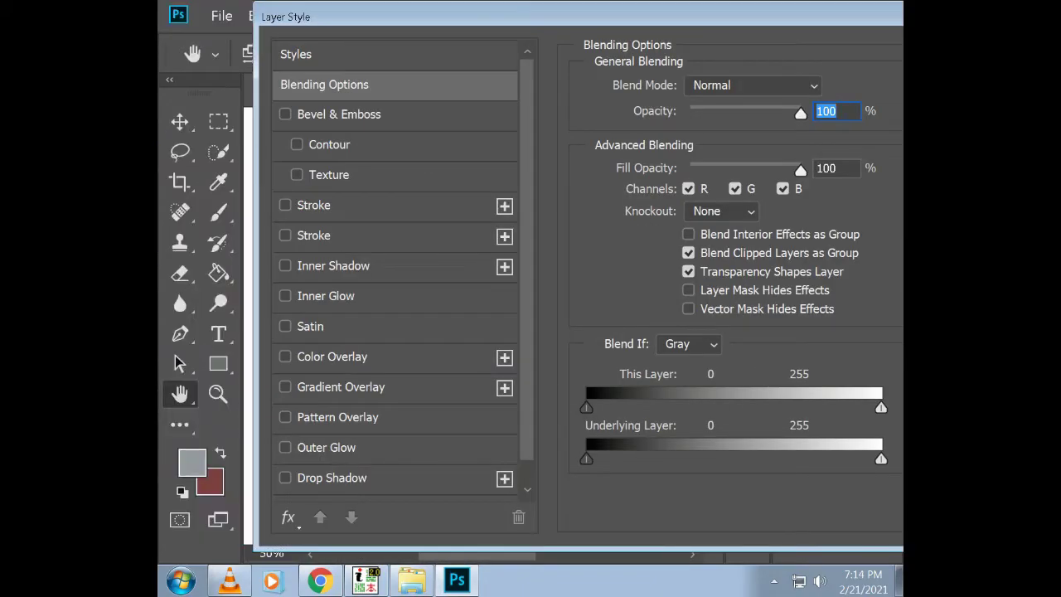
left_click(285, 478)
left_click(331, 478)
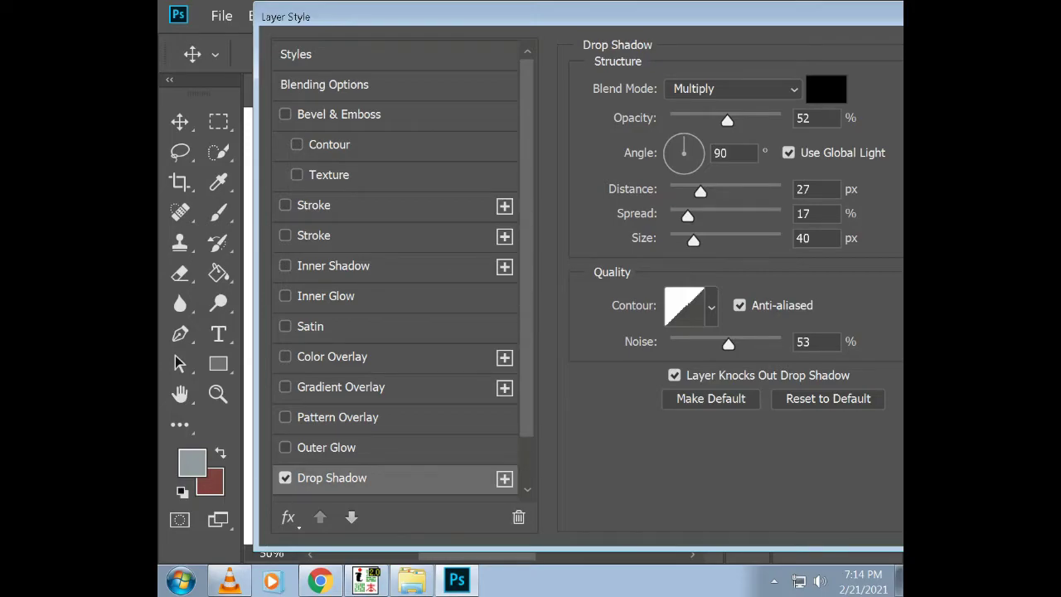
Set the drop shadow's noise to 59%, distance to 55 px, spread to 43% and size to 95 px
left_click_drag(729, 343, 735, 343)
left_click(711, 306)
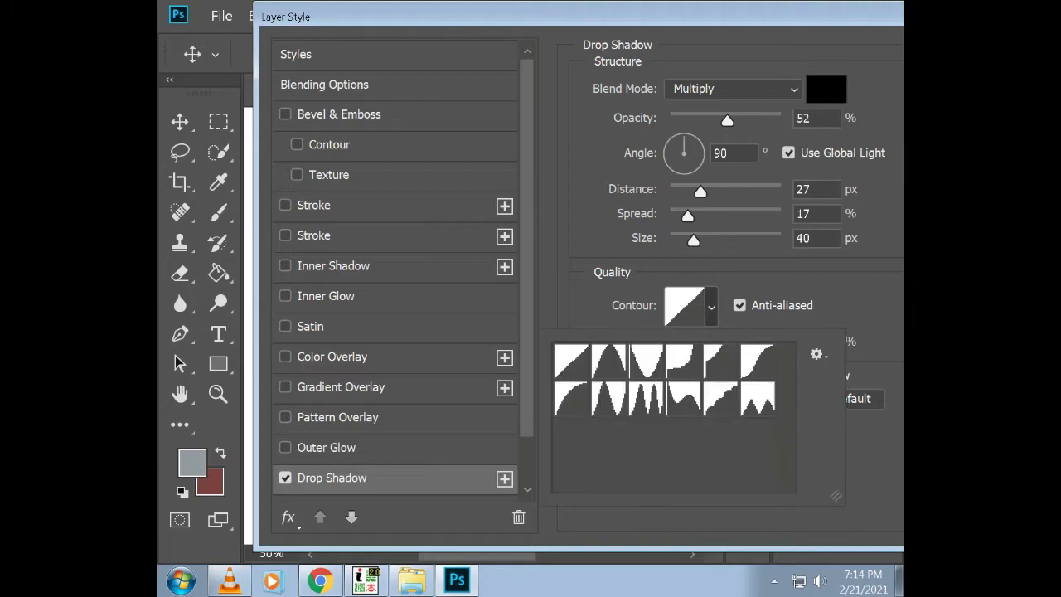
key("Escape")
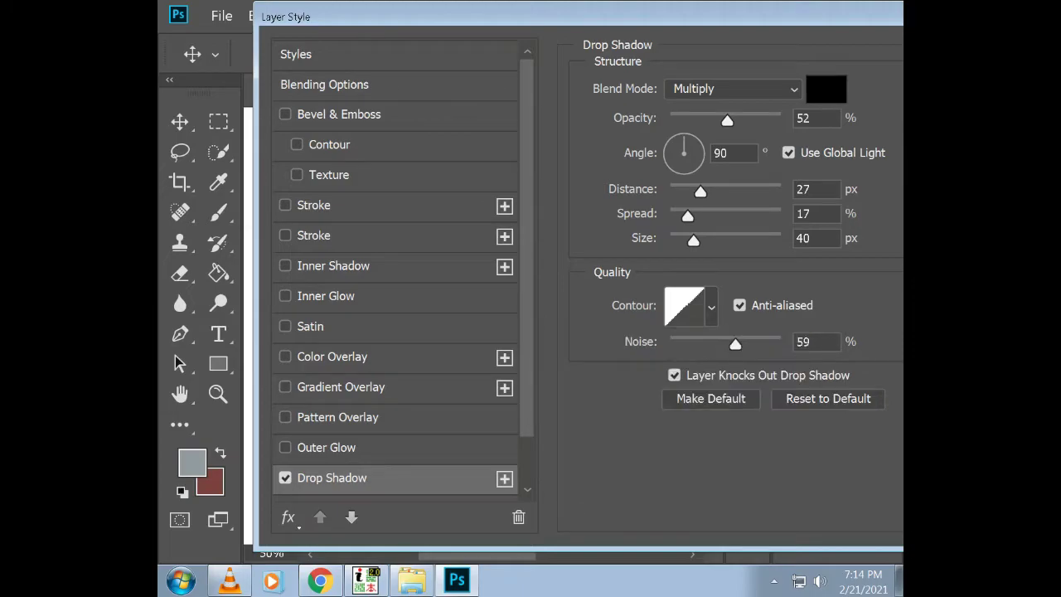
left_click_drag(693, 240, 729, 192)
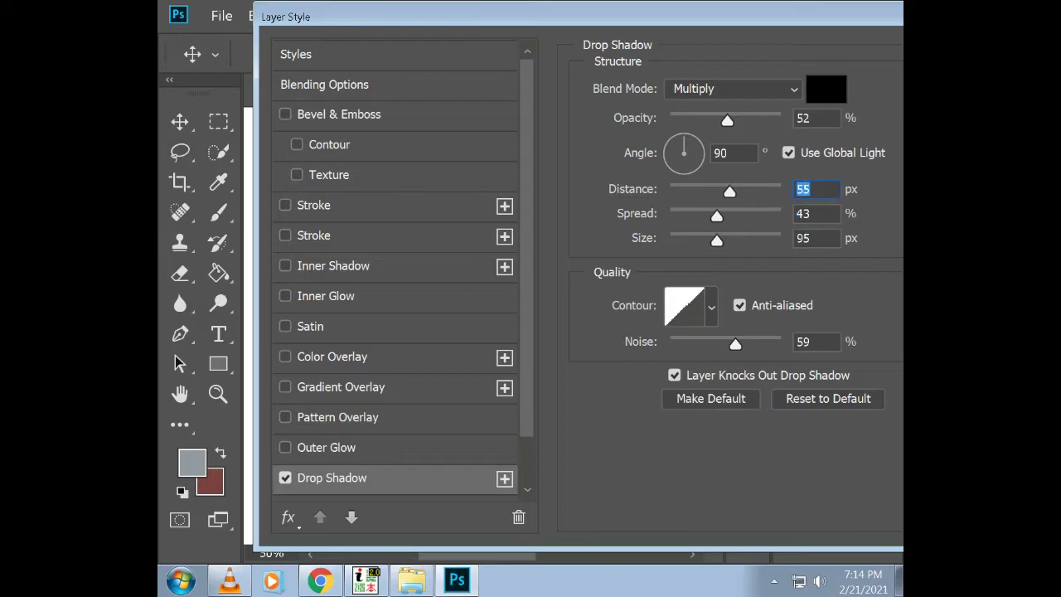
Set the drop shadow's blend mode to Darken and its color to dark red 8a2b2b, and apply the layer style
left_click(733, 89)
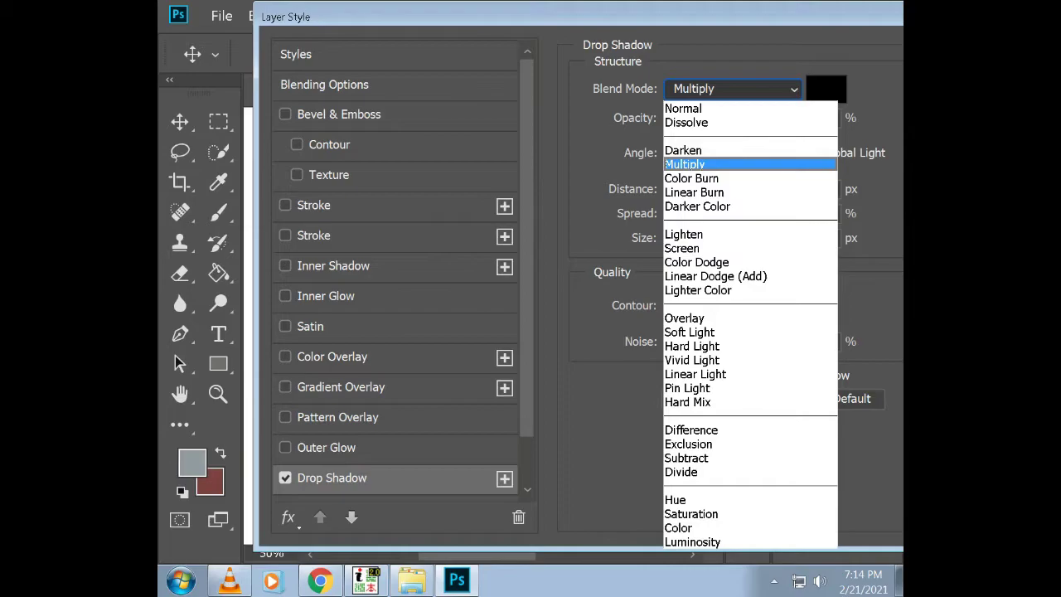
left_click(683, 150)
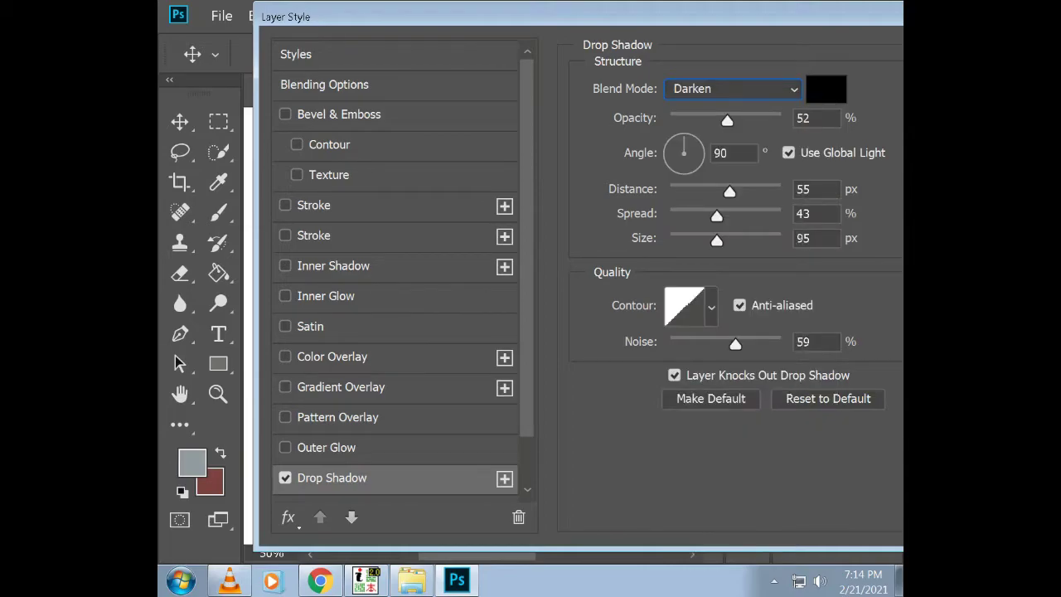
left_click_drag(580, 15, 427, 15)
left_click(673, 90)
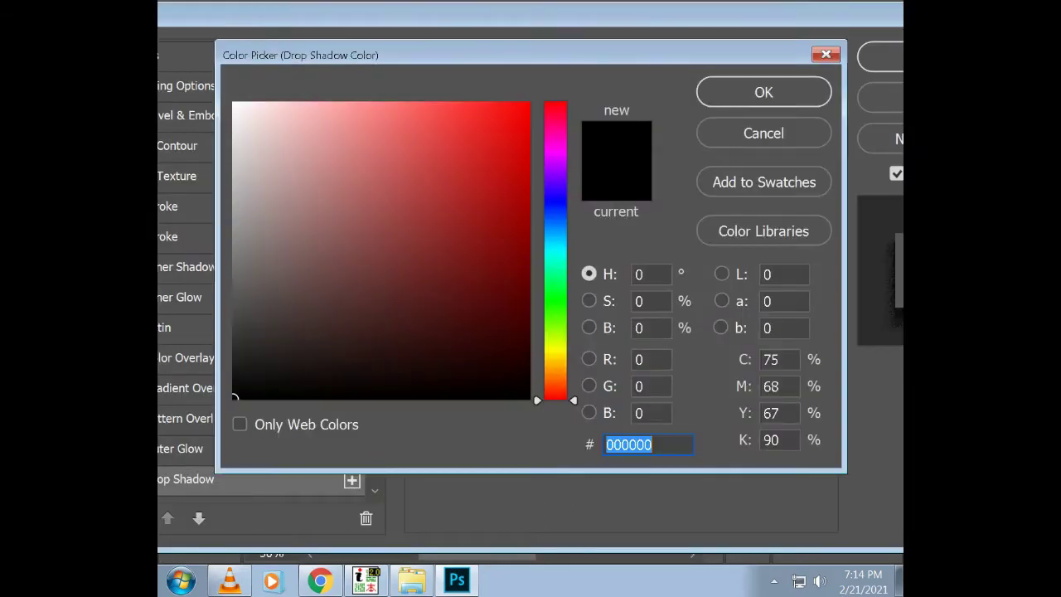
left_click(436, 237)
left_click(763, 92)
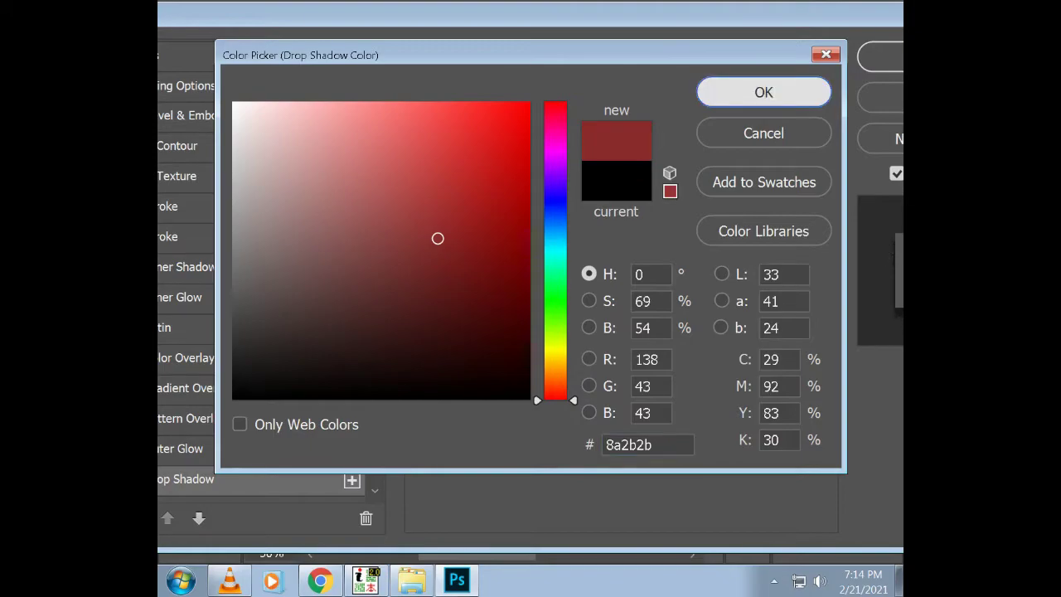
left_click_drag(580, 15, 490, 14)
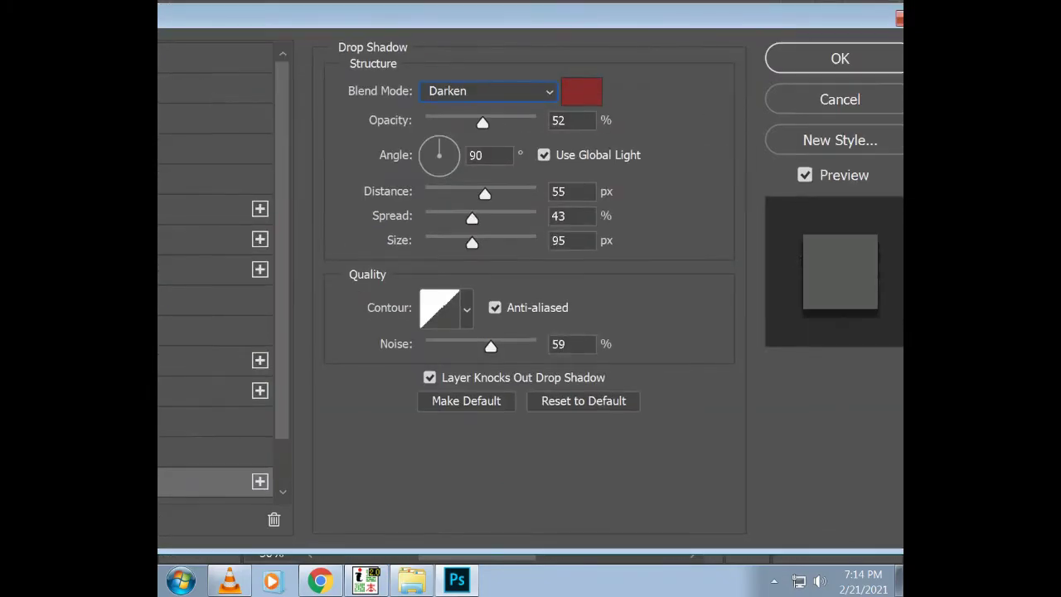
left_click(834, 55)
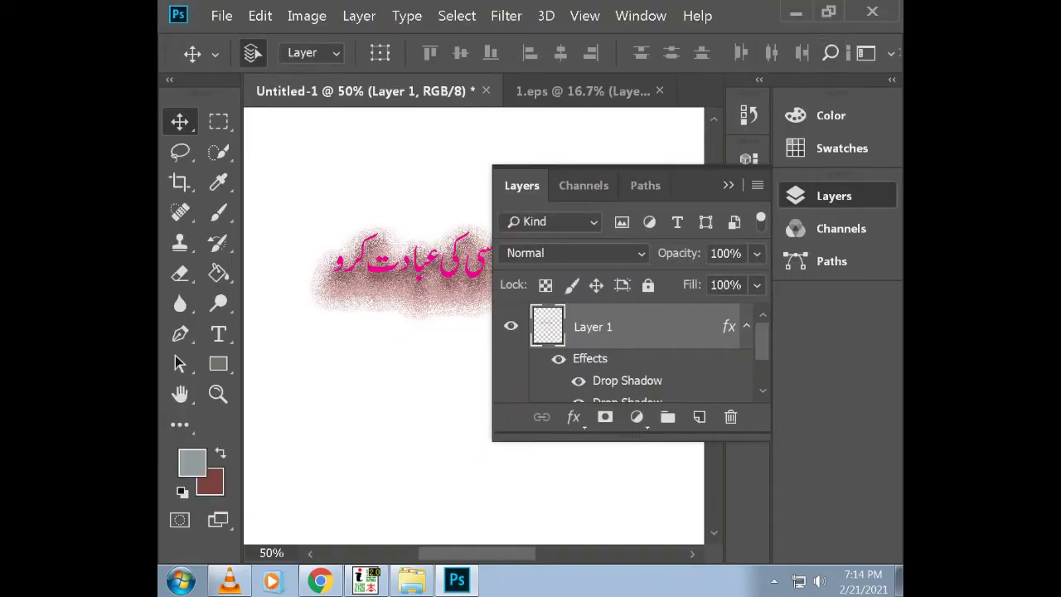
Reopen the blending options of Layer 1 and enable the Outer Glow effect
left_click(729, 185)
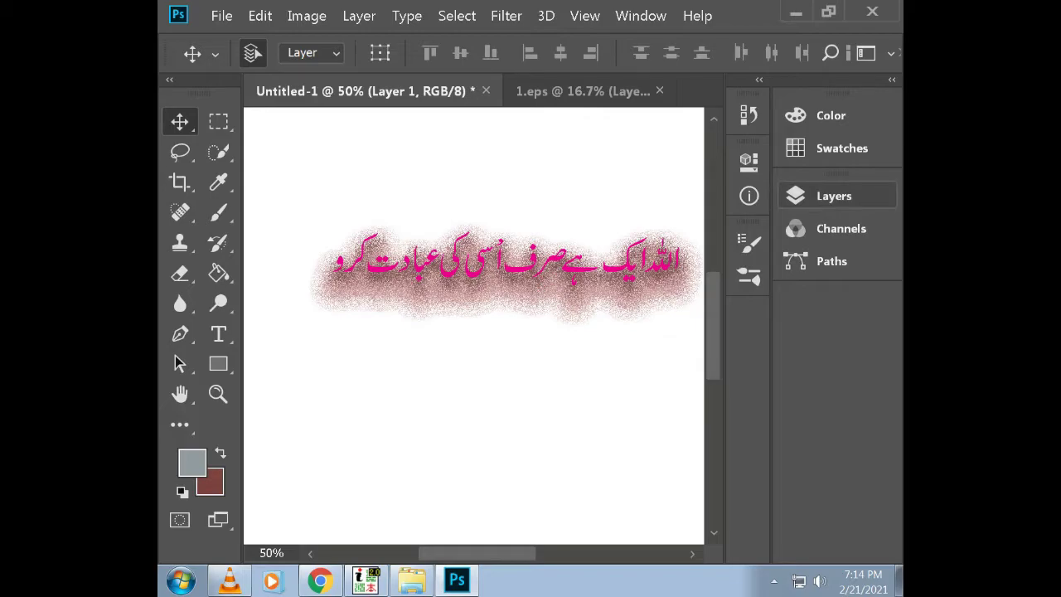
left_click(835, 195)
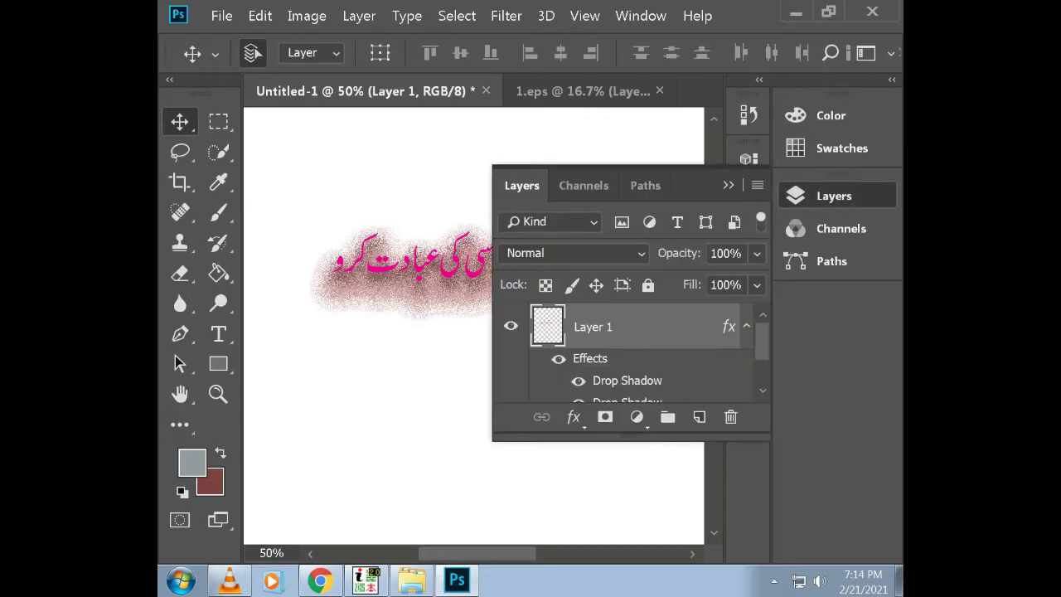
right_click(638, 326)
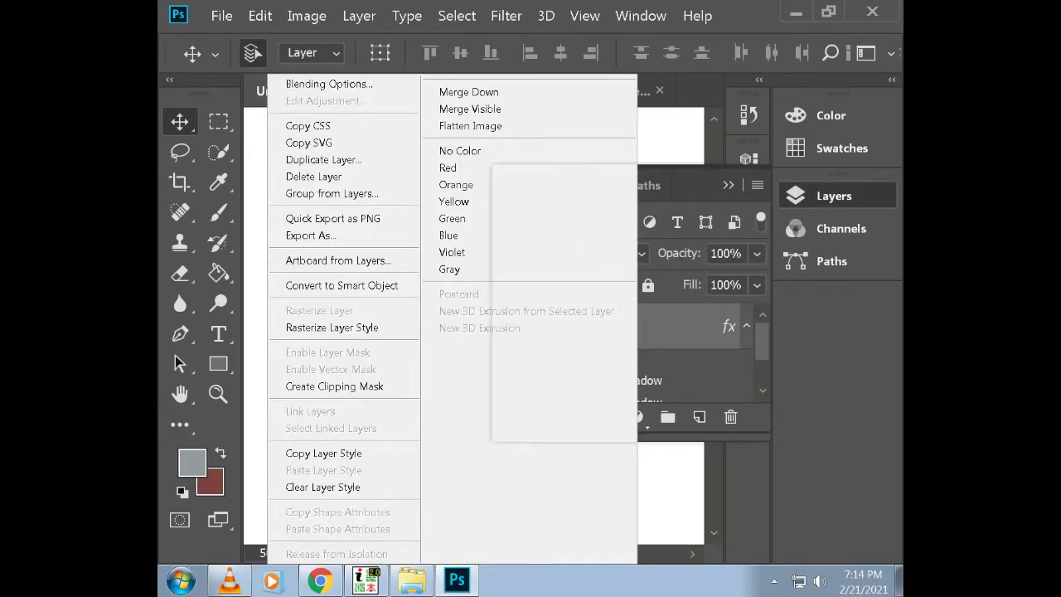
left_click(345, 83)
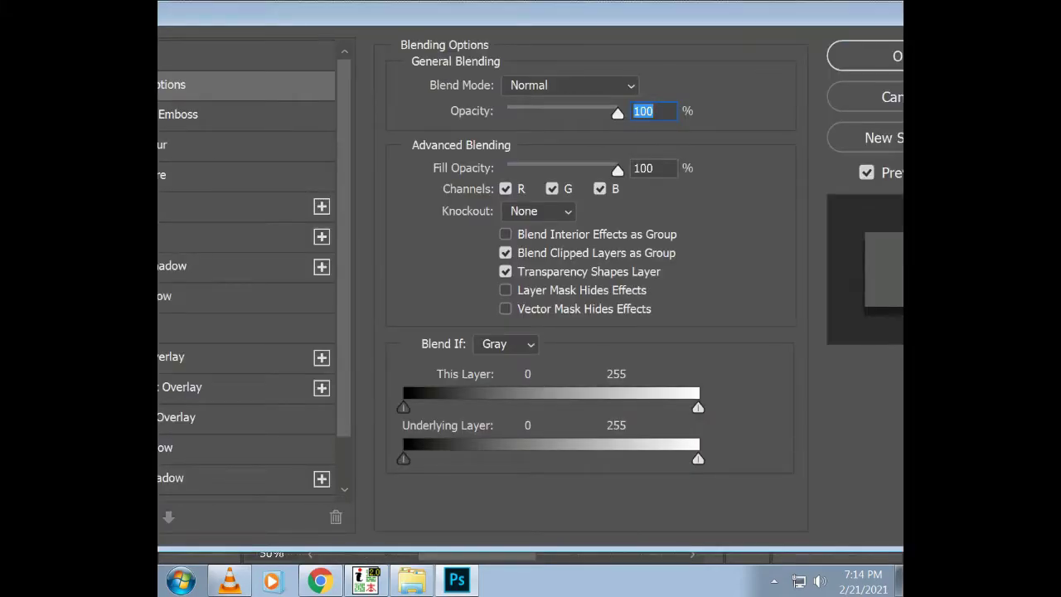
left_click_drag(580, 13, 810, 14)
left_click(331, 446)
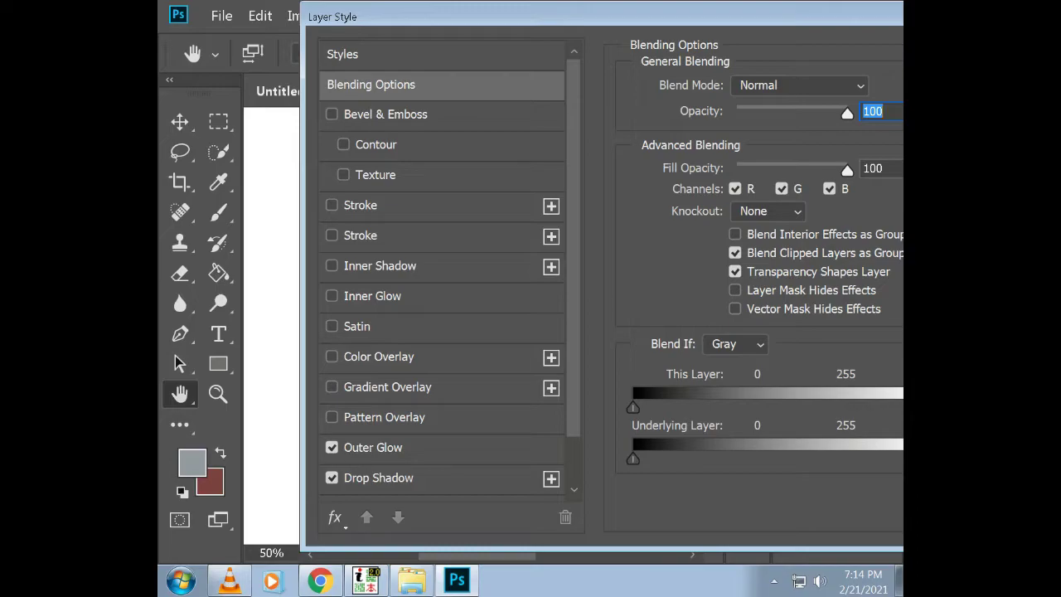
Enable the Pattern Overlay and Color Overlay effects for Layer 1 and add a second Color Overlay
left_click(332, 417)
left_click(331, 356)
left_click(551, 357)
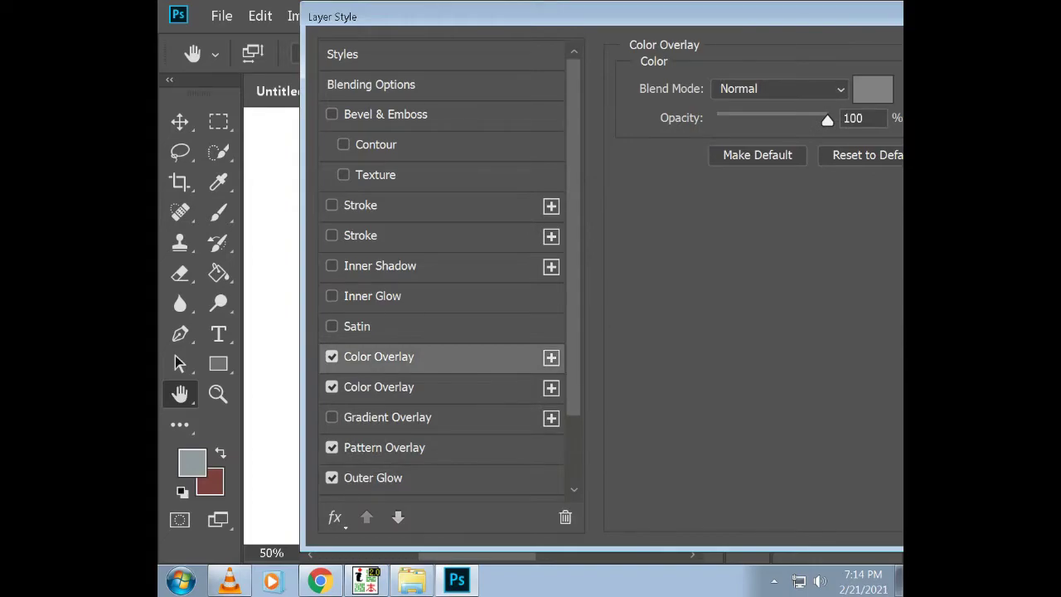
Set the upper color overlay's opacity to 49% and its blend mode to Hard Light
left_click_drag(826, 121, 770, 120)
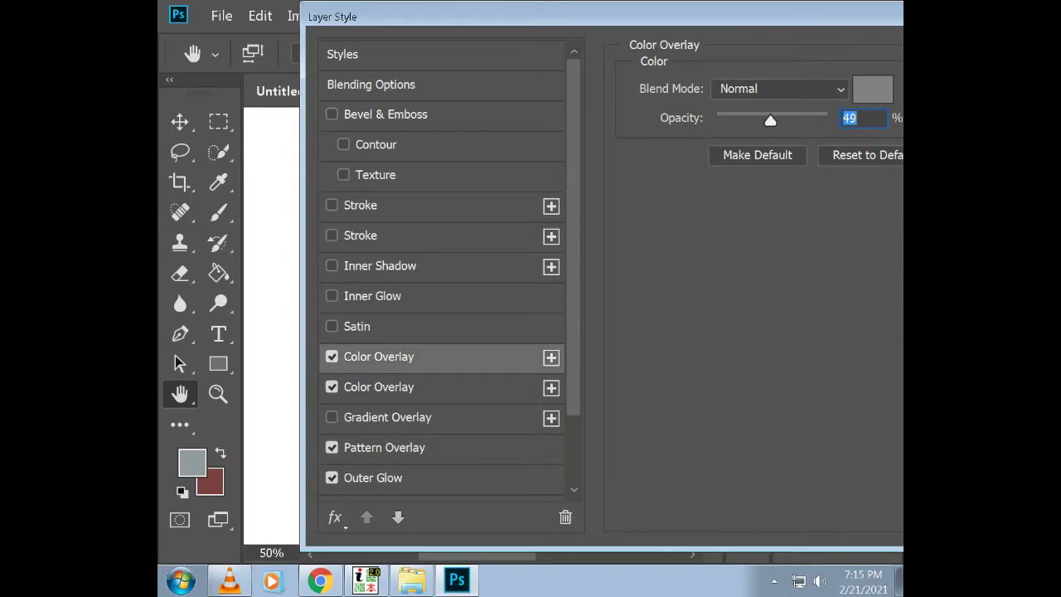
left_click(779, 88)
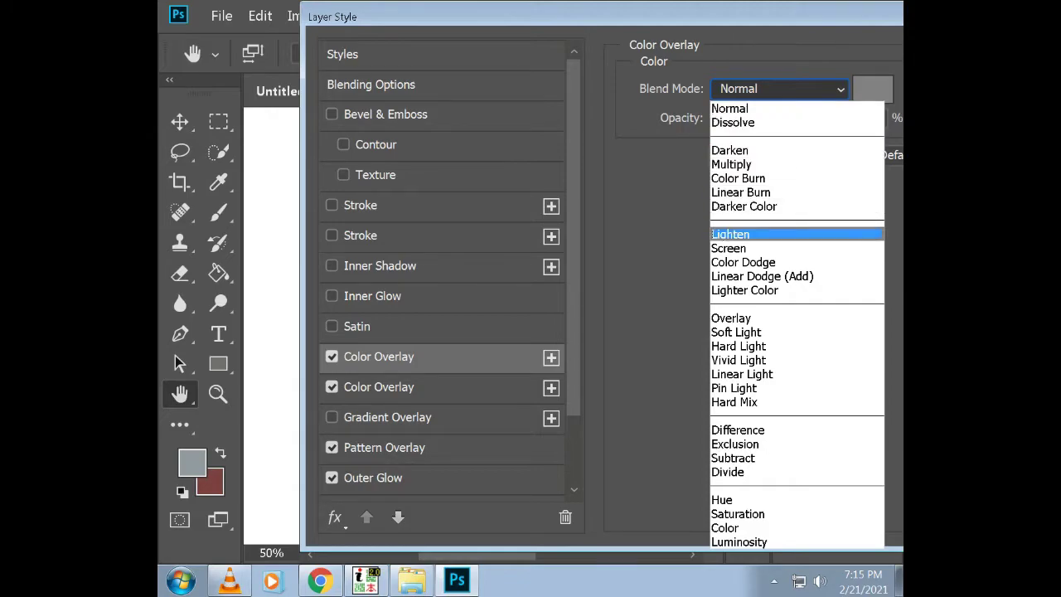
left_click(738, 346)
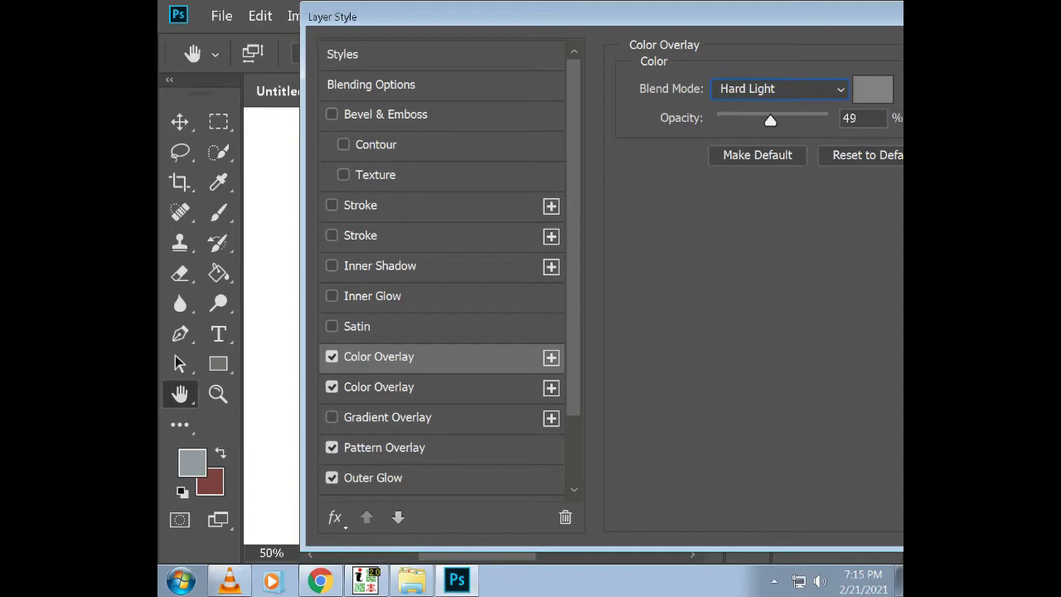
Enable Bevel & Emboss with Contour and Texture, then enable the first Stroke effect and add another Stroke
left_click(332, 115)
left_click(343, 144)
left_click(343, 175)
left_click(332, 205)
left_click(551, 205)
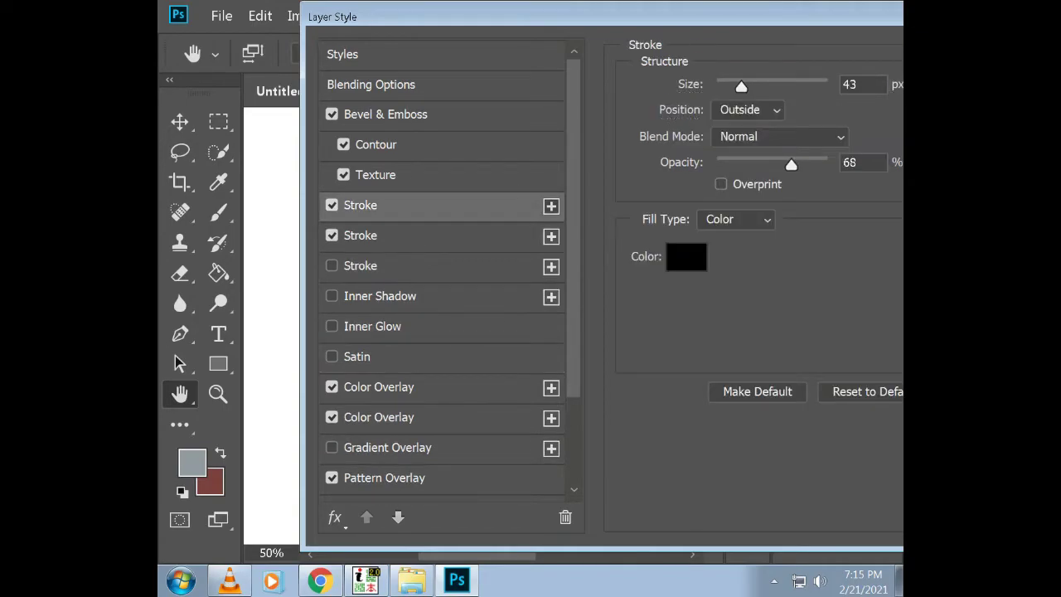
Set the topmost stroke's color to teal 4ba9b4
left_click(686, 256)
mouse_move(464, 265)
left_mouse_down()
mouse_move(402, 301)
mouse_move(377, 345)
mouse_move(406, 187)
left_mouse_up()
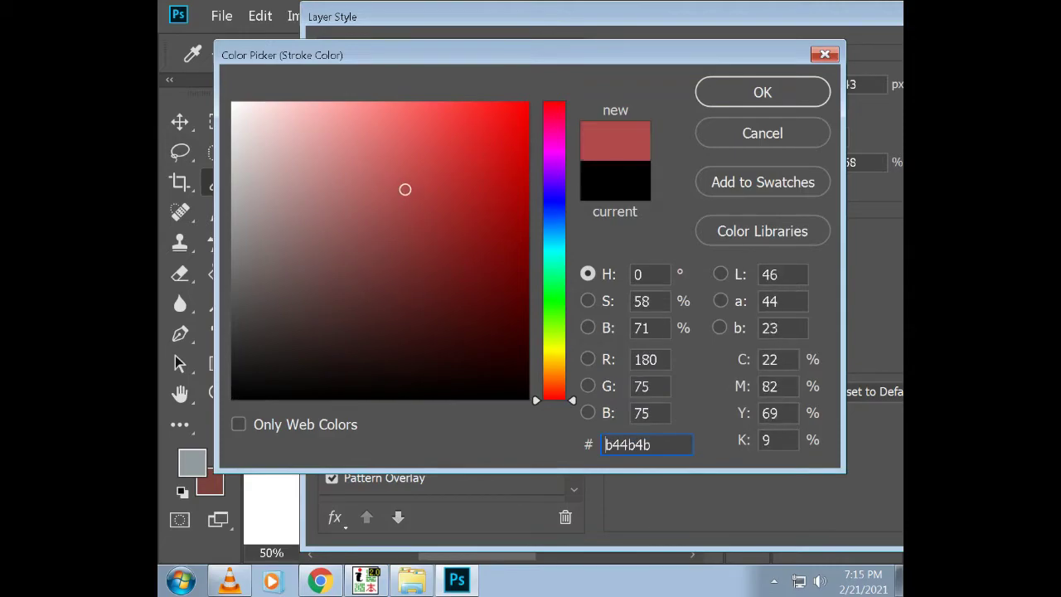
left_click(554, 246)
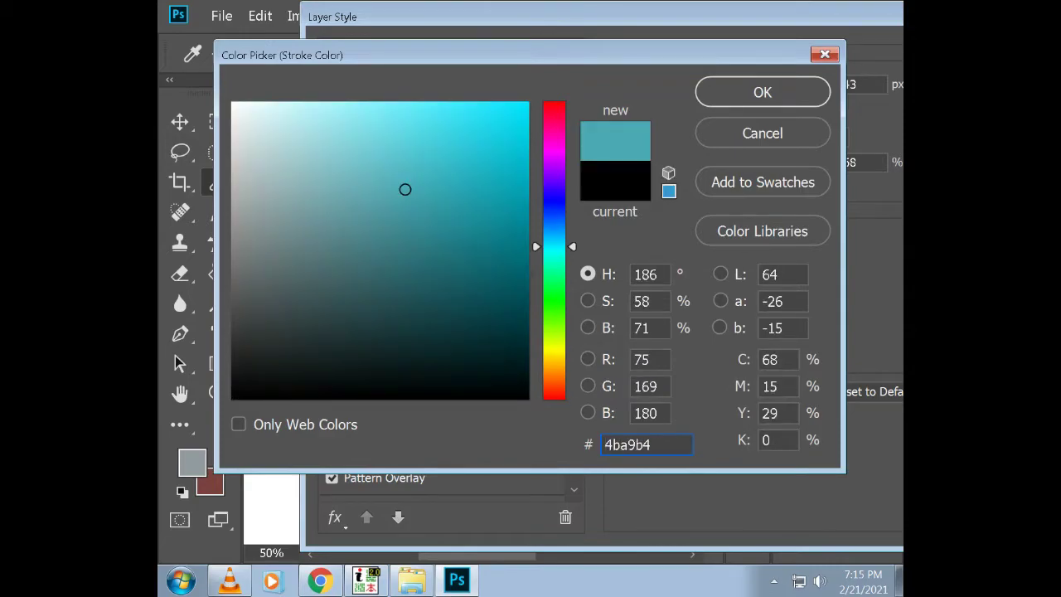
left_click(763, 92)
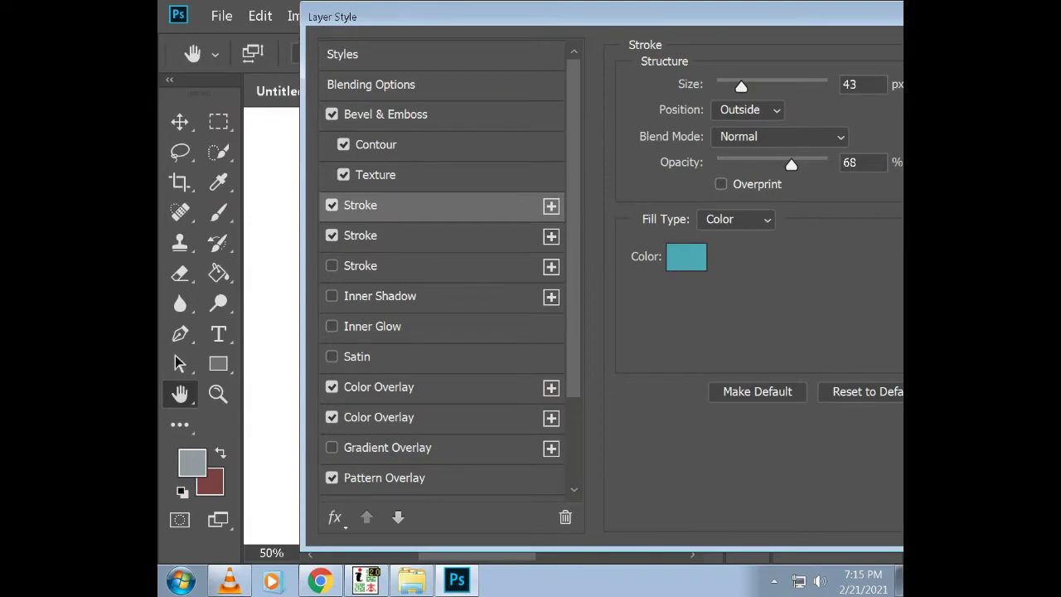
Change the topmost stroke's fill type to Gradient with the blue, white and gold preset, and apply the layer style
left_click(737, 219)
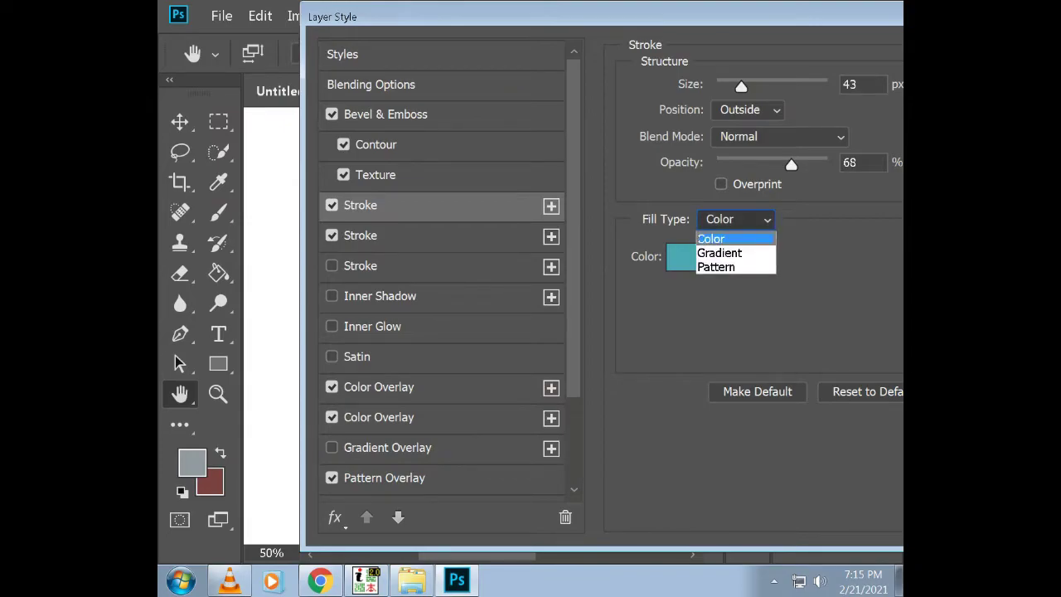
left_click(720, 253)
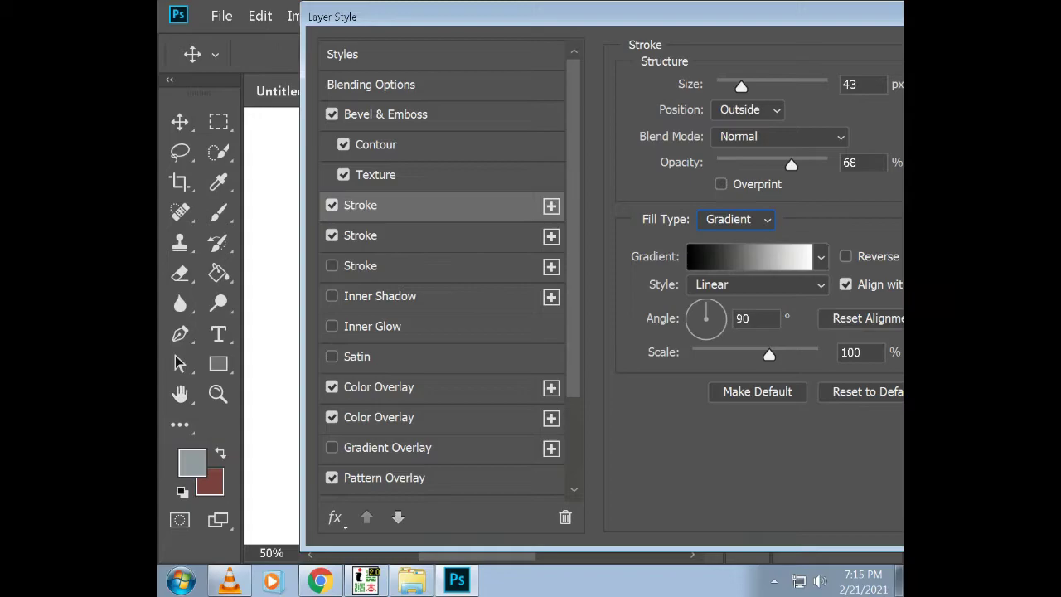
left_click(821, 257)
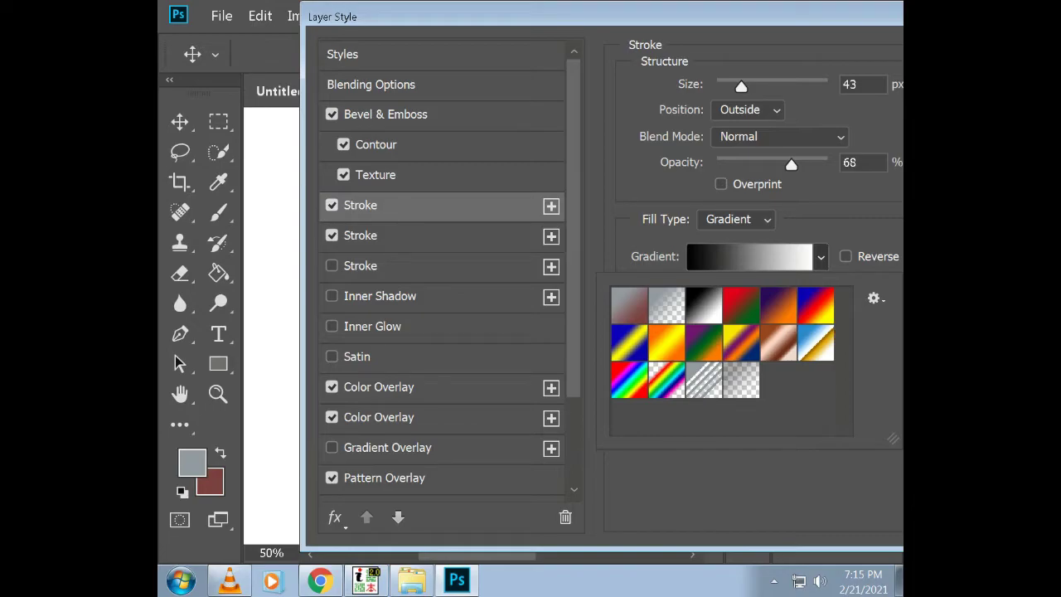
left_click(778, 305)
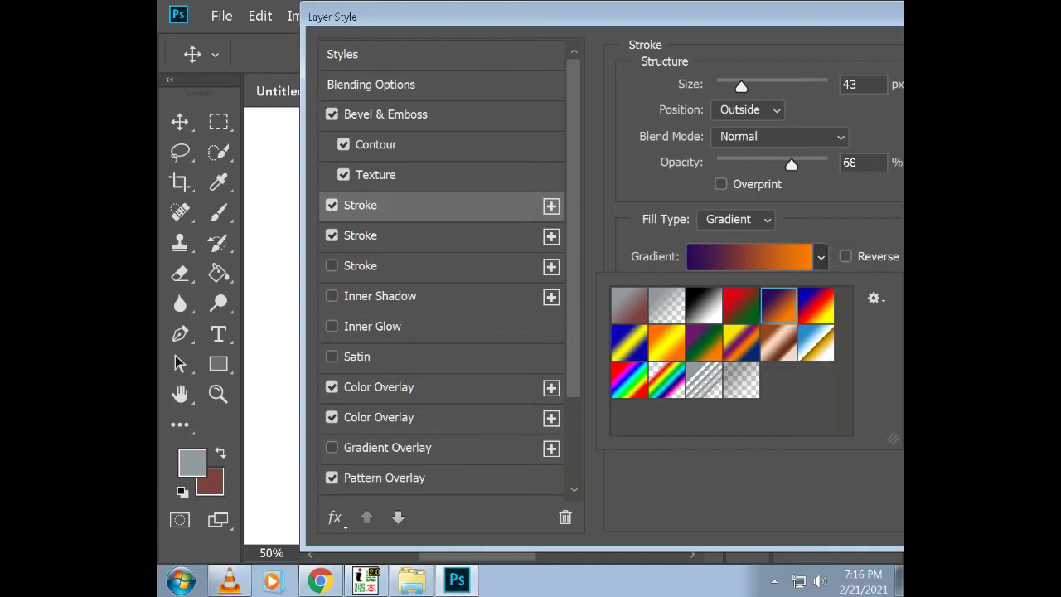
left_click(812, 343)
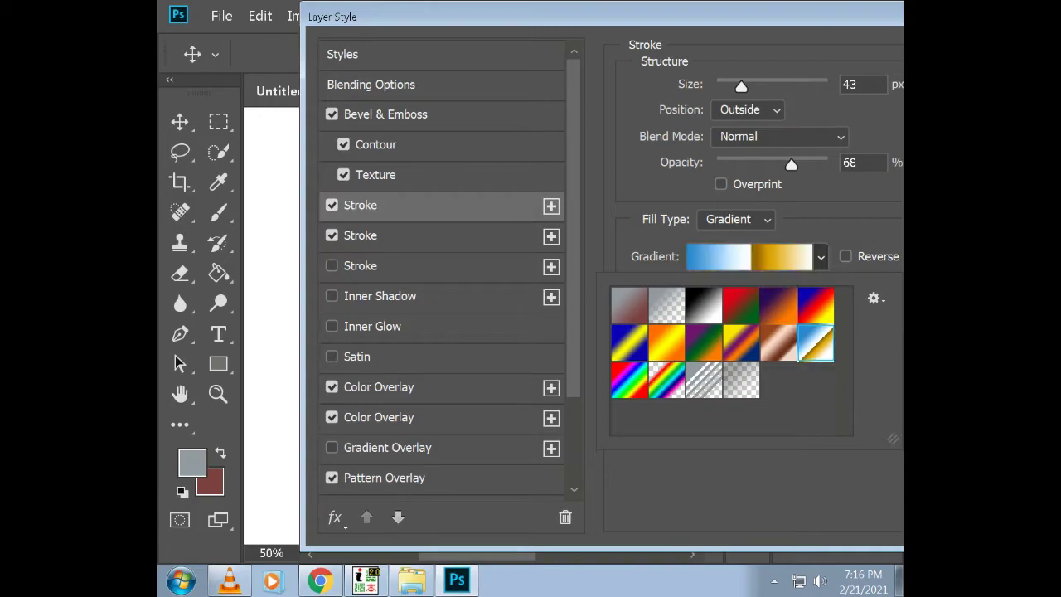
left_click_drag(602, 15, 533, 24)
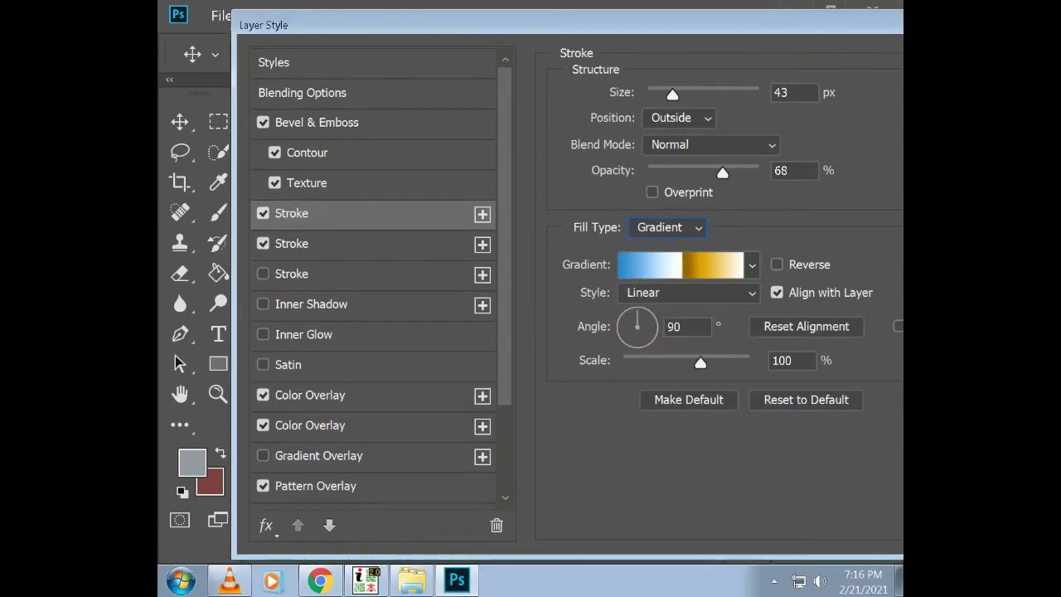
left_click_drag(429, 24, 255, 26)
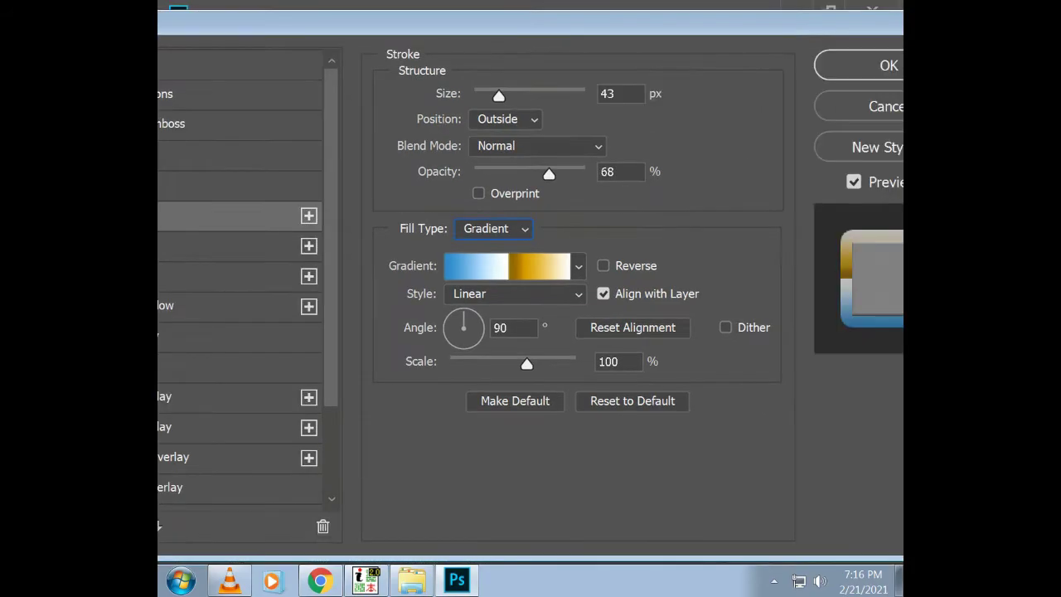
left_click(870, 65)
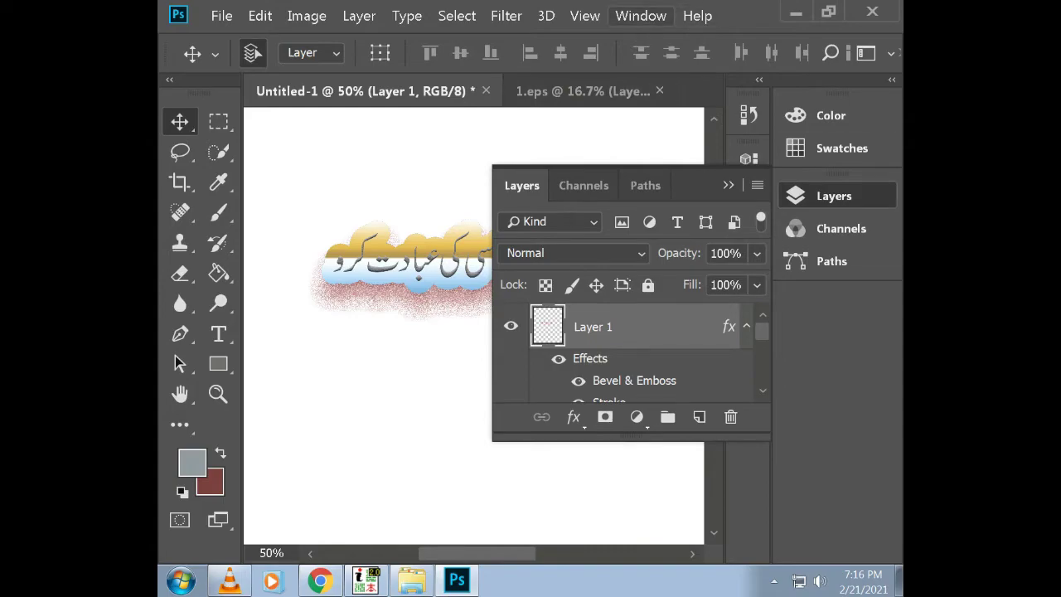
Draw a rectangle about 1436 by 624 px over the Urdu text and fill it with purple
left_click(727, 185)
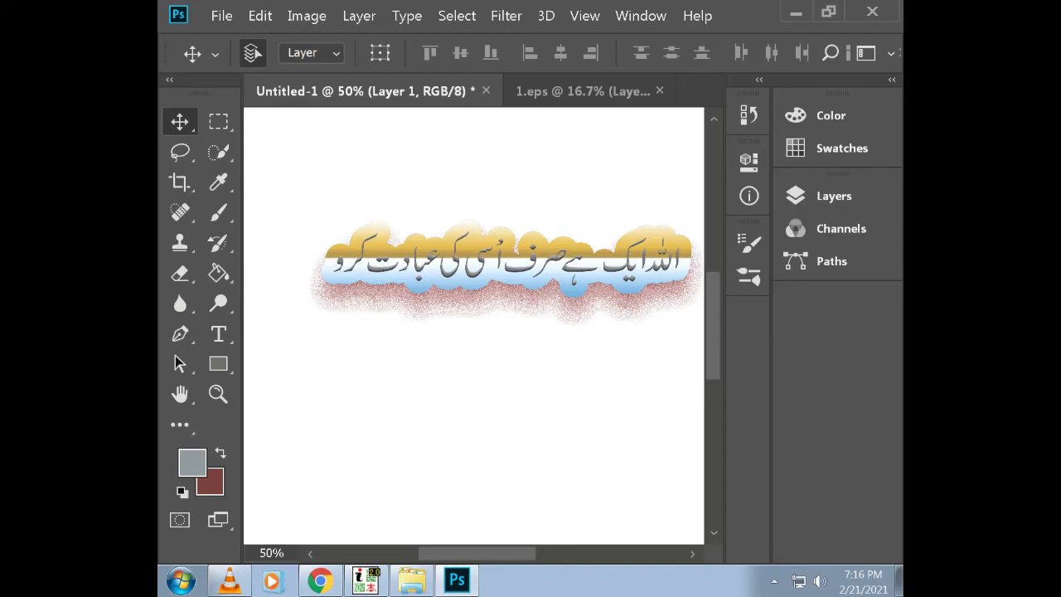
left_click(218, 364)
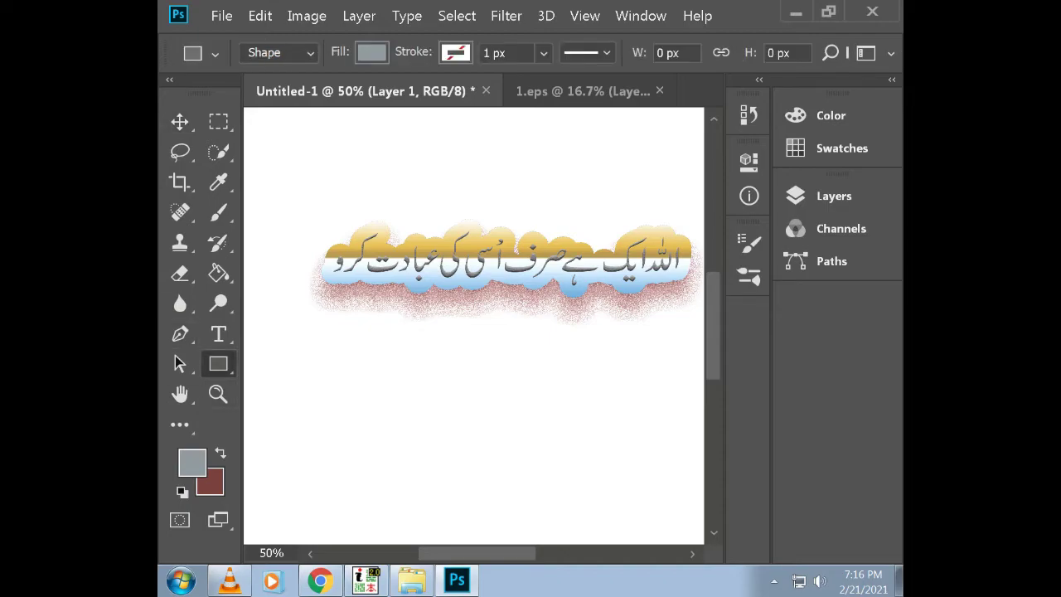
left_click_drag(284, 184, 704, 366)
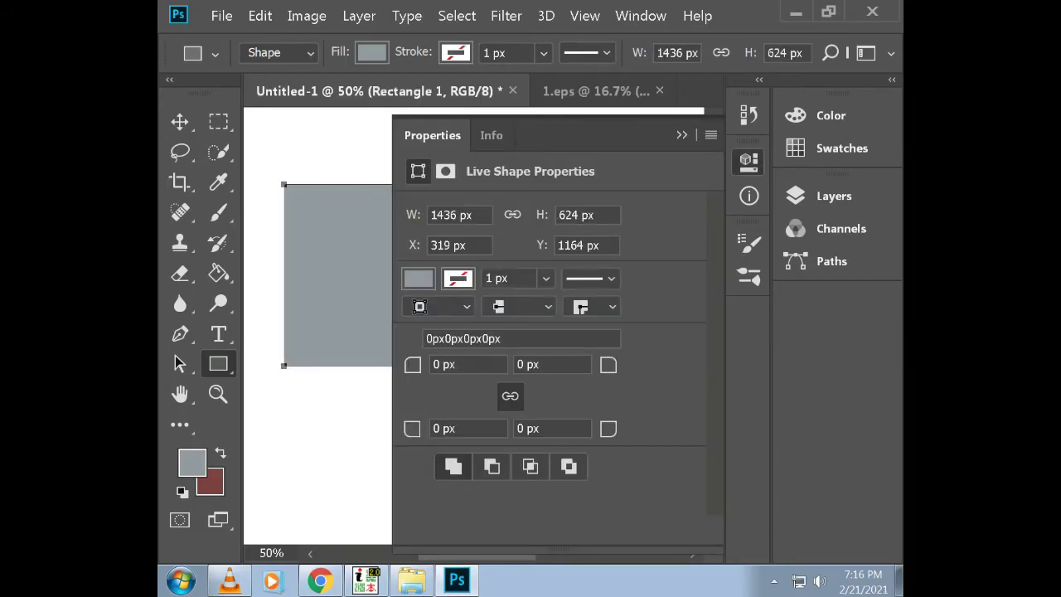
left_click(419, 278)
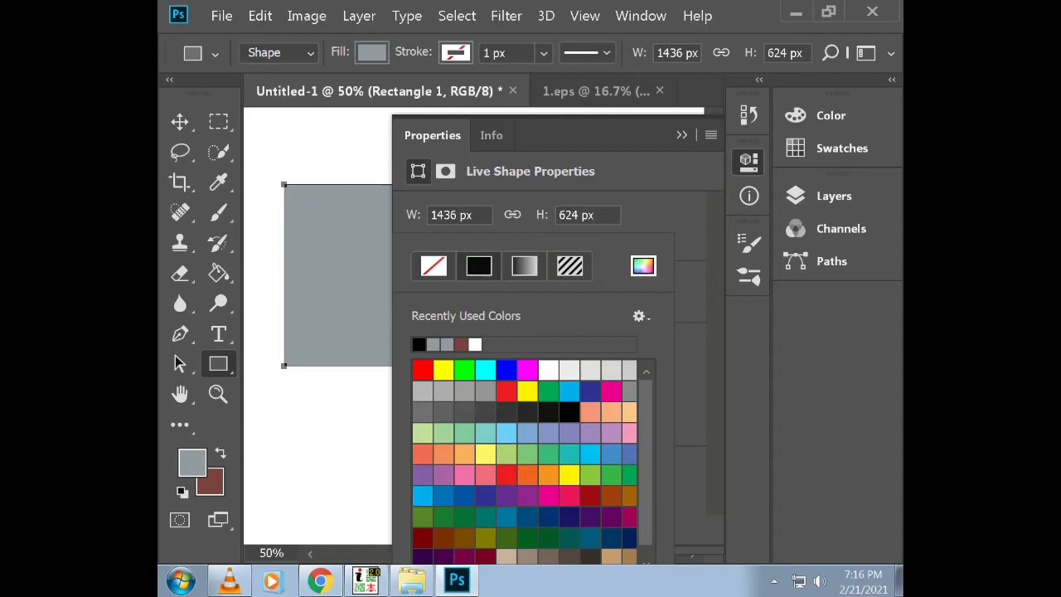
left_click(422, 474)
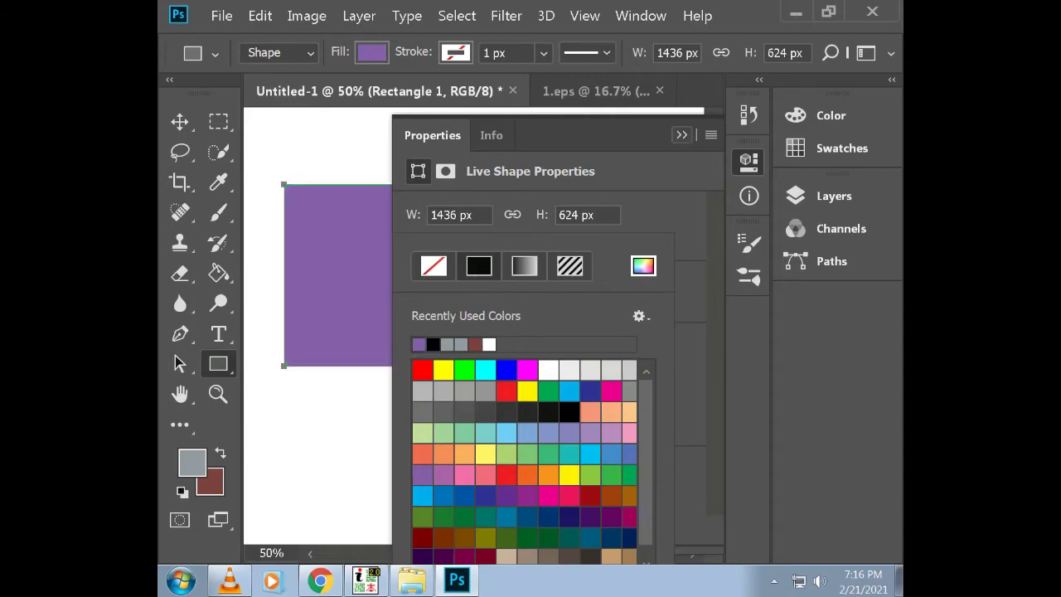
left_click(682, 135)
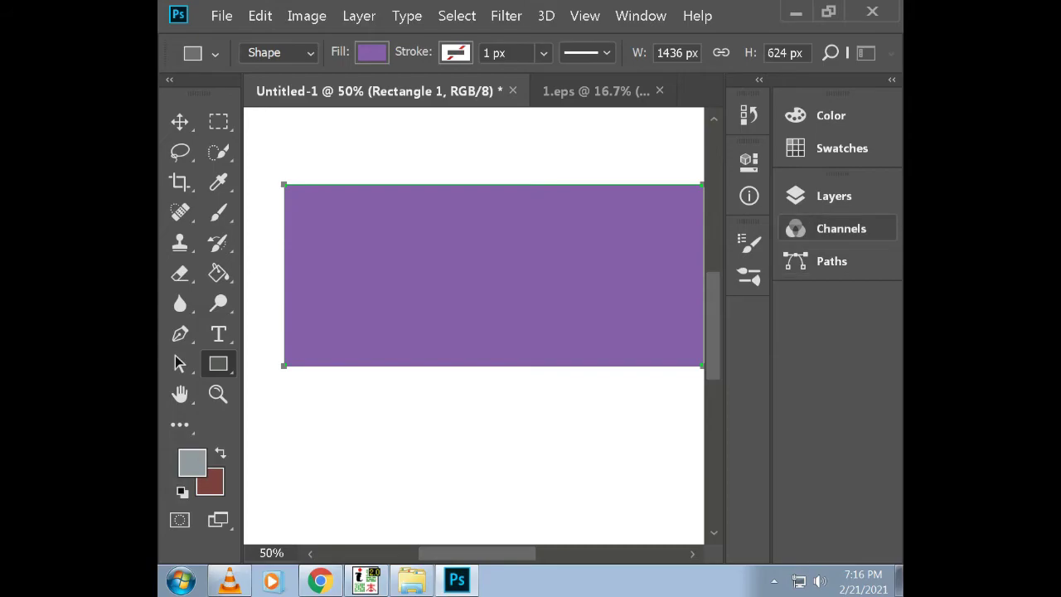
Move the Rectangle 1 layer beneath Layer 1 in the layer stack
left_click(834, 195)
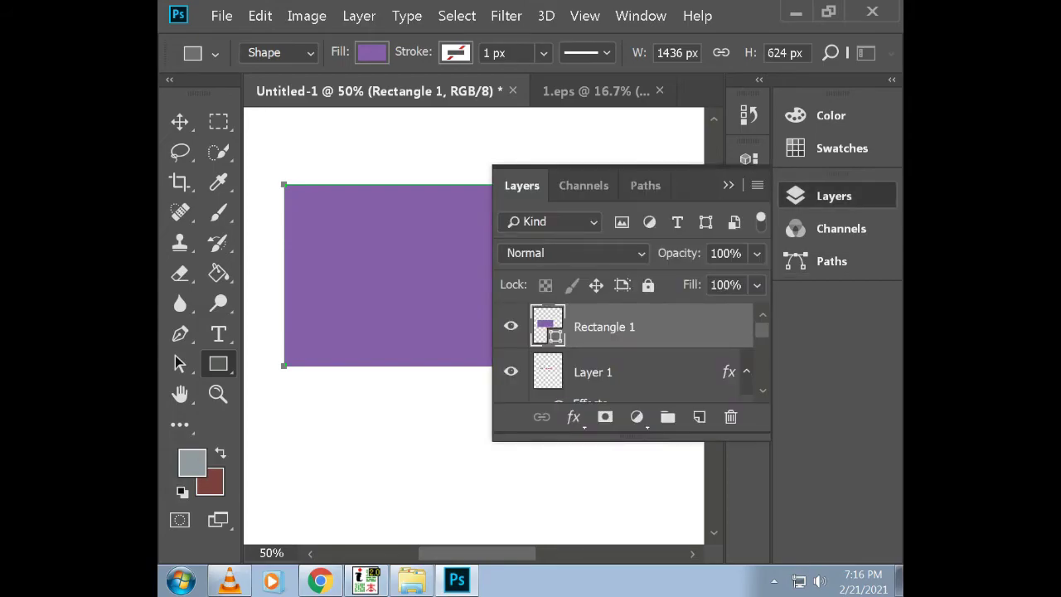
mouse_move(605, 327)
left_mouse_down()
mouse_move(604, 394)
mouse_move(600, 308)
left_mouse_up()
left_click(667, 417)
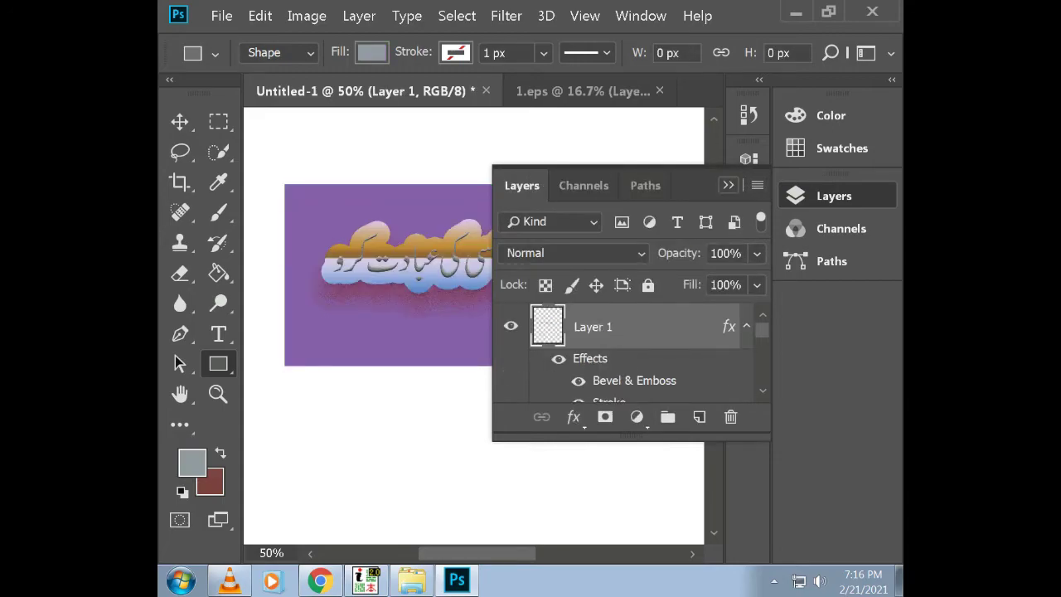
left_click(728, 185)
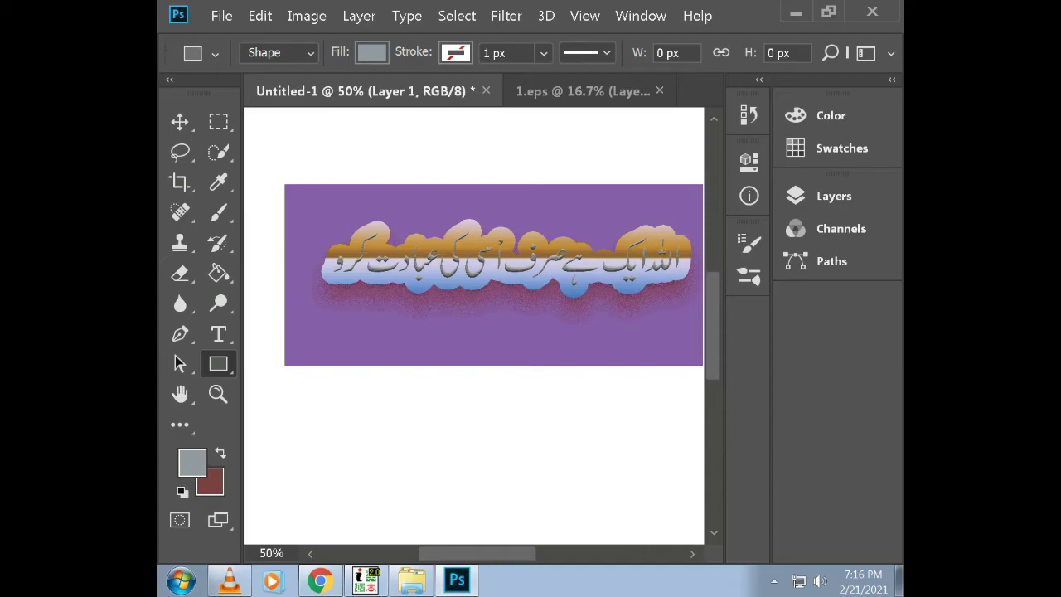
Create a 100 by 100 px rectangle from its center on the text and choose the dashed stroke style
left_click(564, 282)
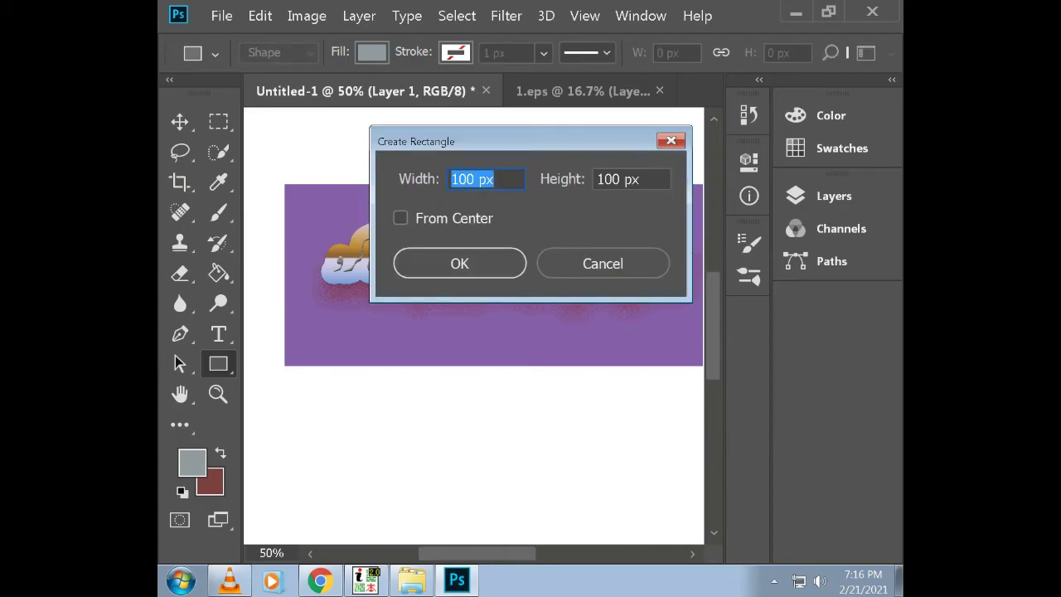
left_click(400, 218)
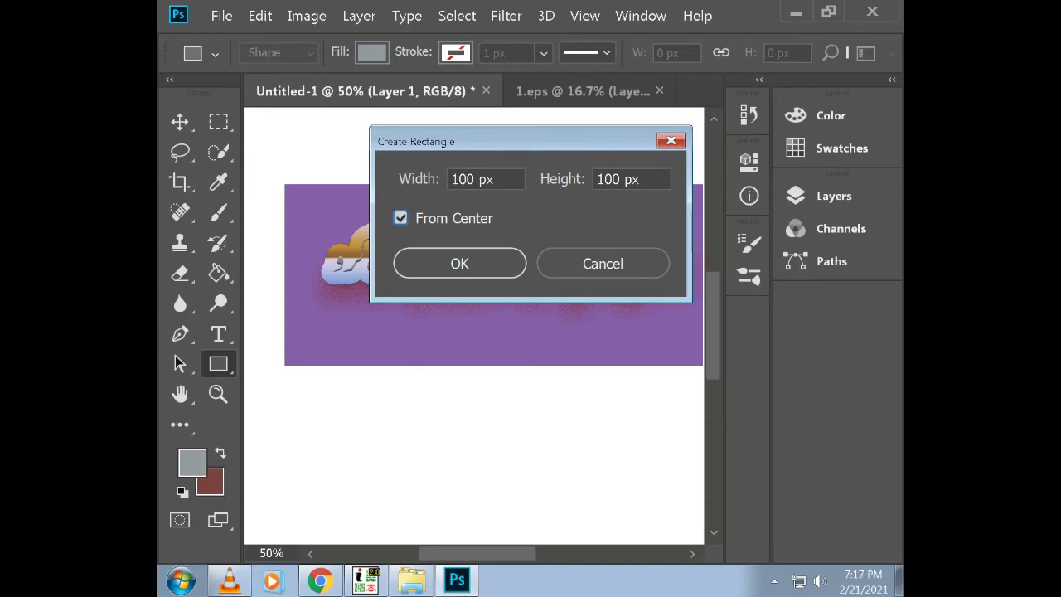
key("Return")
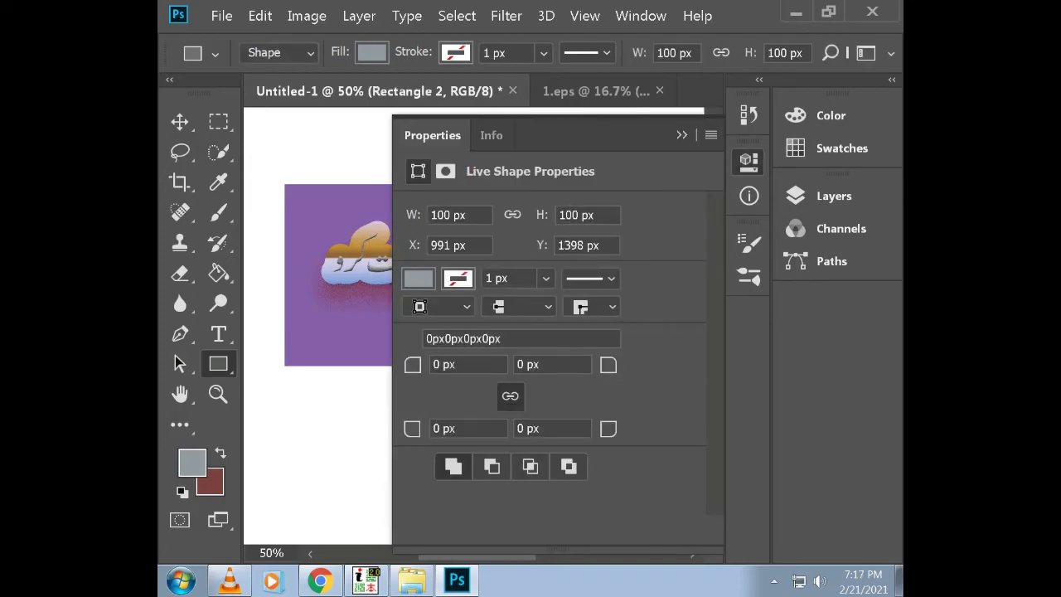
left_click(590, 278)
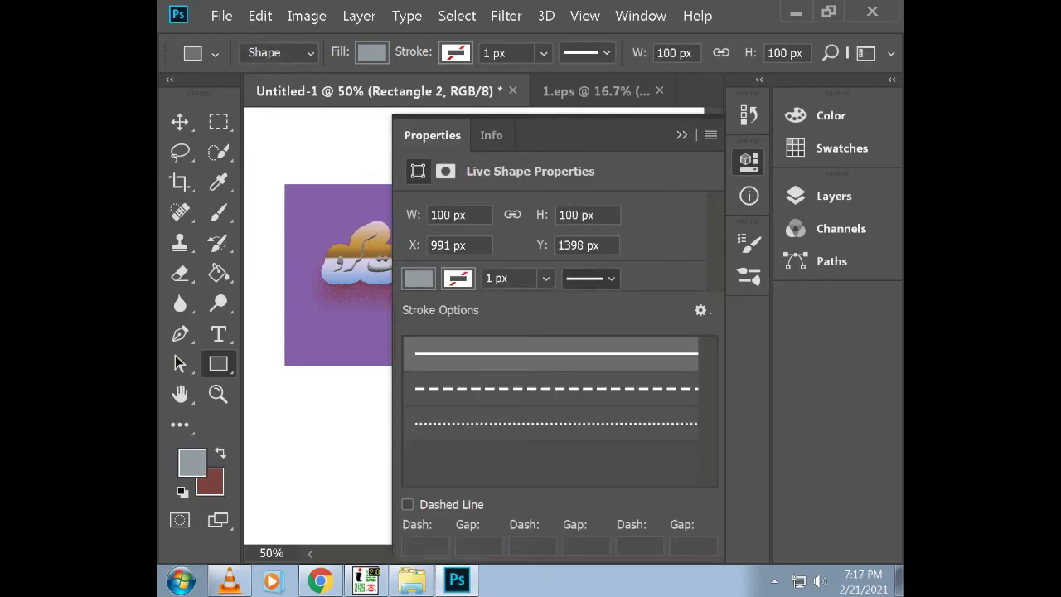
left_click(550, 388)
left_click(682, 135)
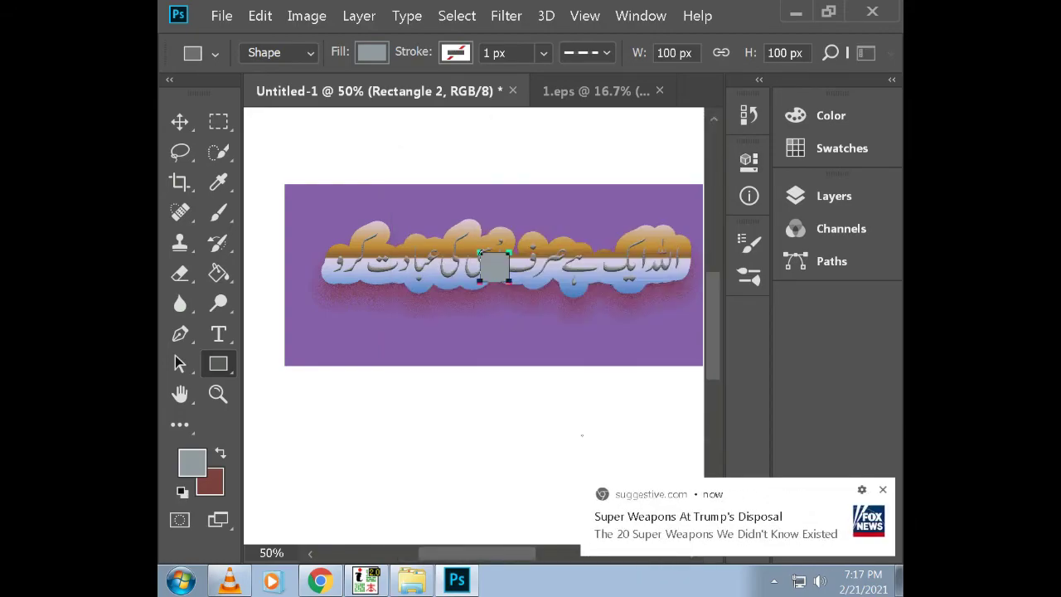
Undo the small rectangles added on the canvas and cancel creating another one
left_click(582, 435)
key("Return")
key("ctrl+z")
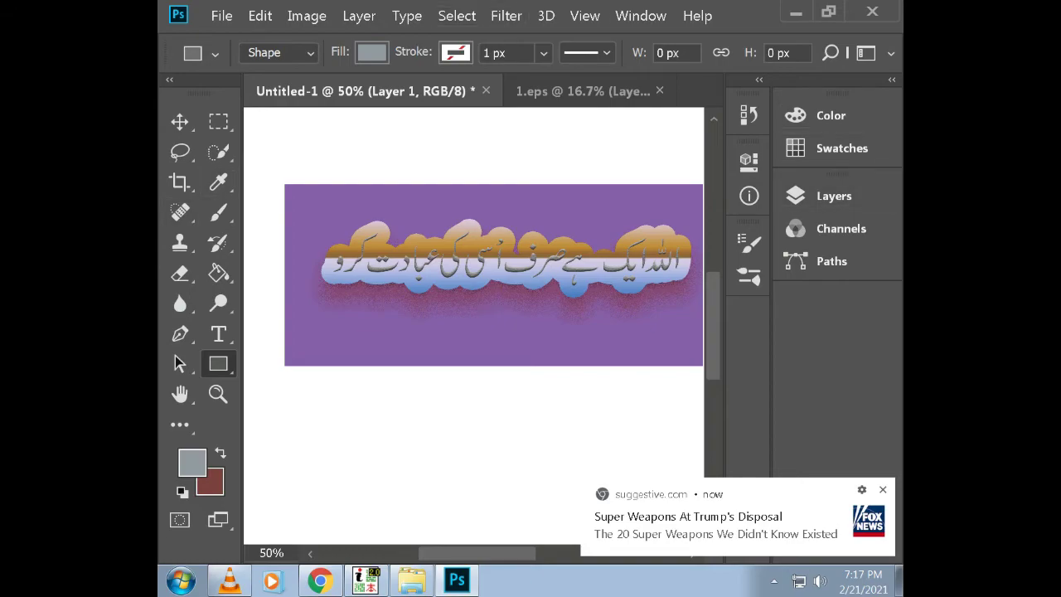
left_click(494, 275)
key("Escape")
Reopen the blending options of Layer 1 and set the Blend If black value for This Layer to 143
left_click(833, 196)
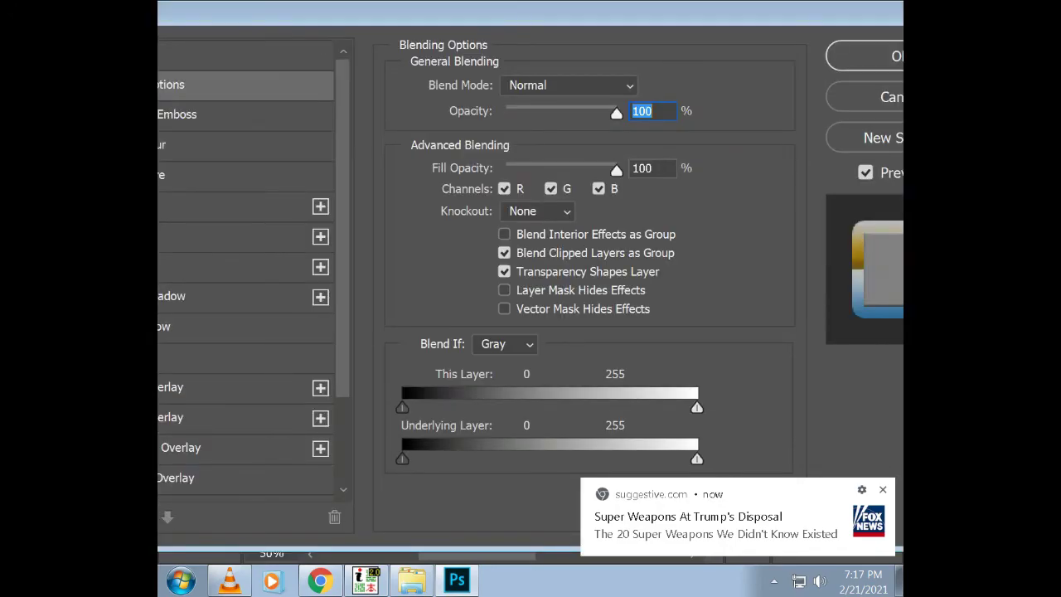
left_click_drag(402, 407, 567, 407)
left_click_drag(498, 13, 672, 13)
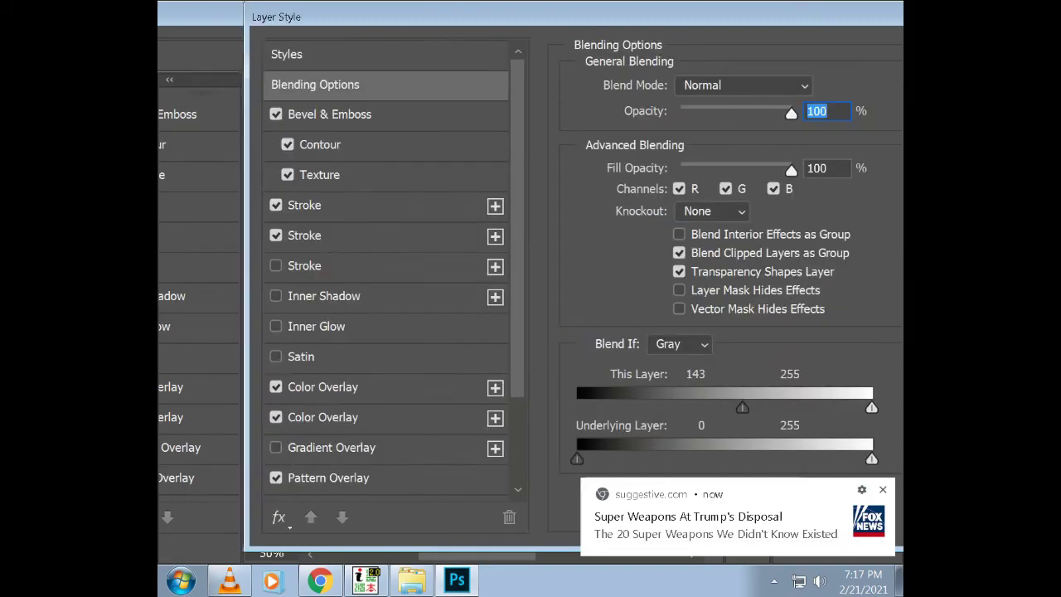
Enable Inner Shadow, add a second one, and set its size to 79 px, choke to 28%, distance to 39 px and opacity to 58%
left_click(276, 296)
left_click(495, 297)
left_click(700, 237)
left_click(691, 213)
left_click(706, 189)
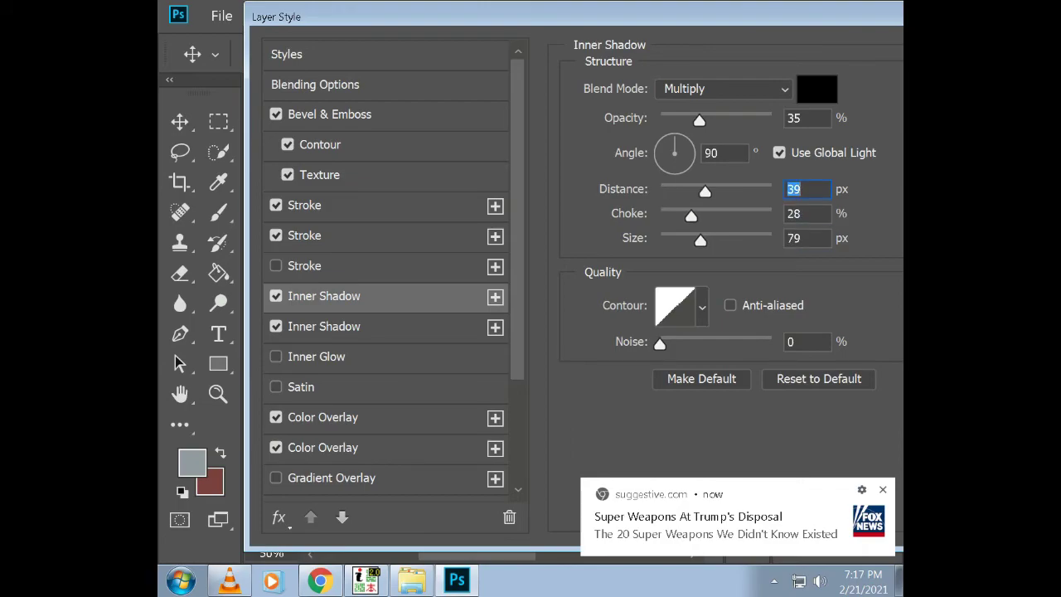
left_click_drag(699, 119, 725, 119)
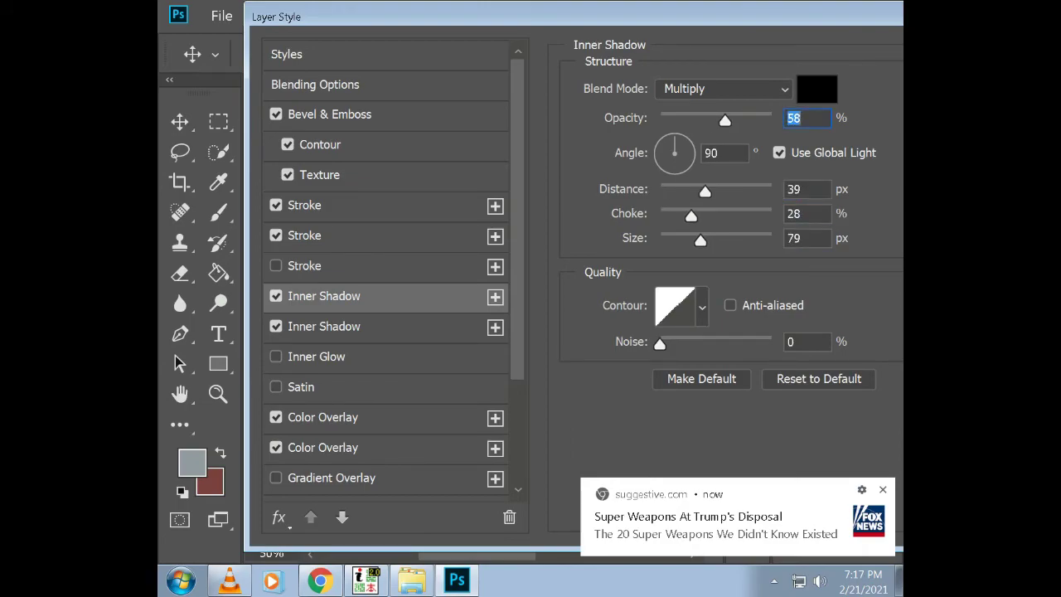
Set the selected Inner Shadow's blend mode to Linear Burn, apply the layer style, and collapse the Layers panel to reveal the artwork
left_click(722, 89)
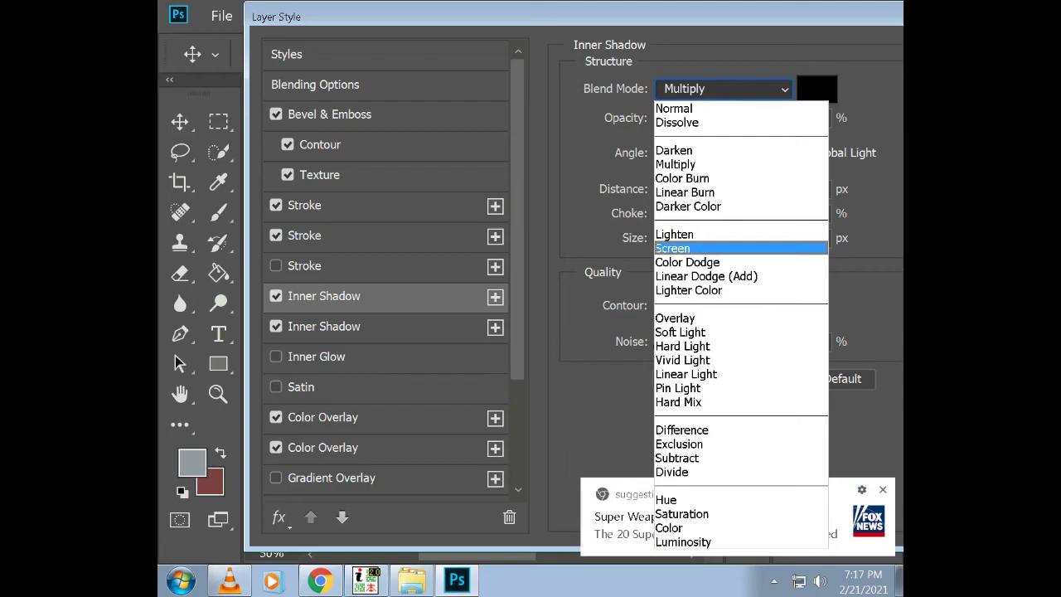
key("Up")
key("Up")
key("Up")
key("Return")
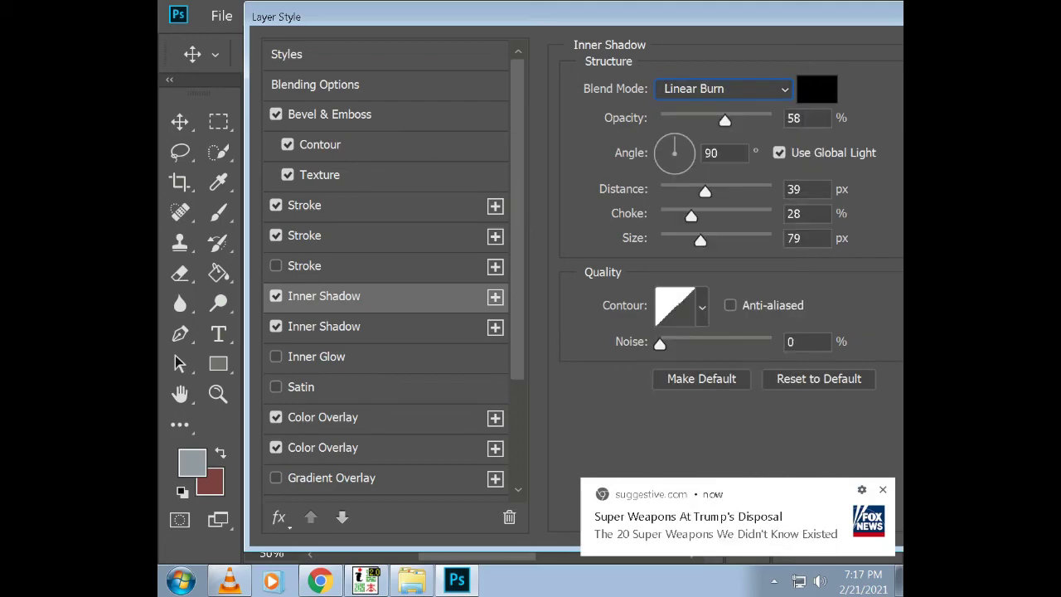
left_click_drag(573, 16, 445, 21)
key("Return")
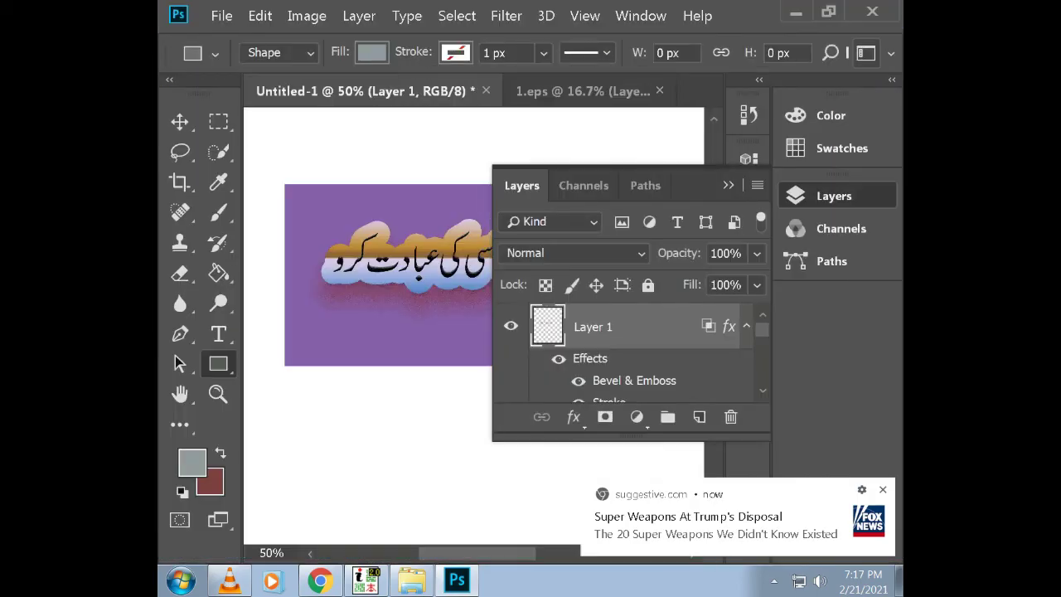
left_click(728, 185)
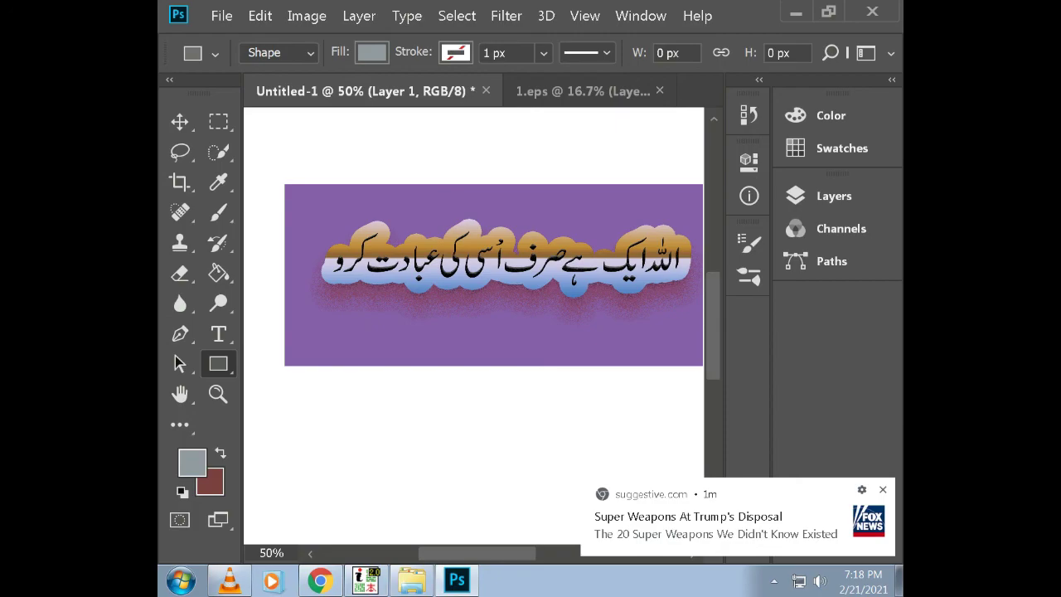
left_click(836, 196)
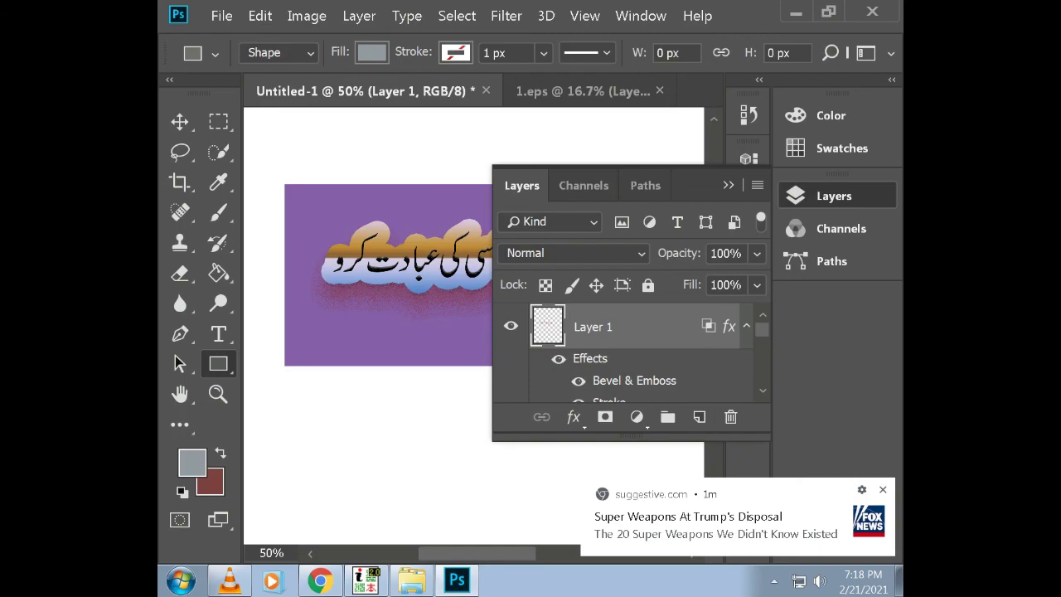
left_click(728, 185)
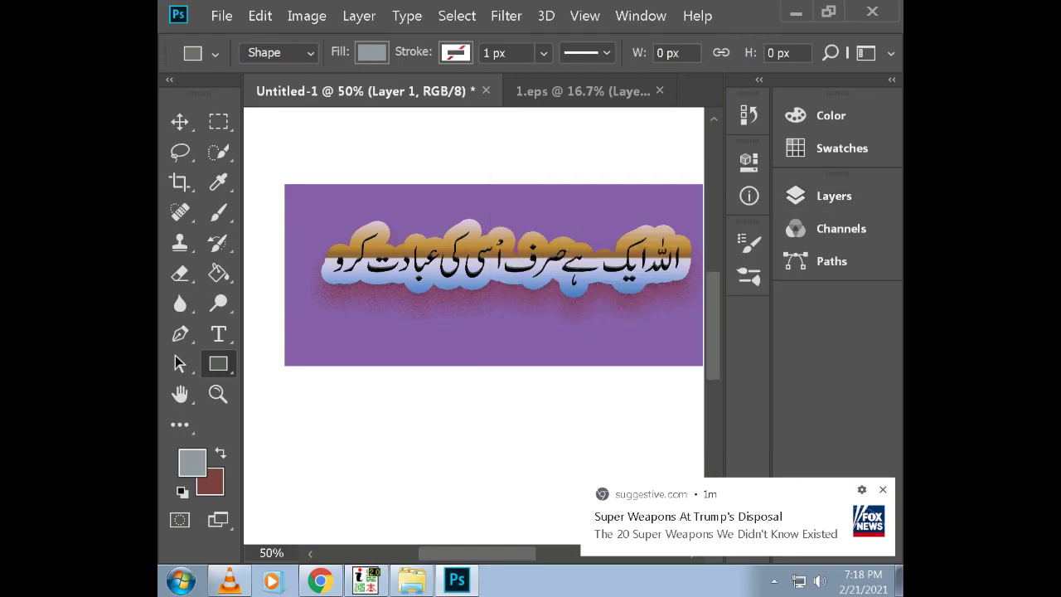
left_click(228, 580)
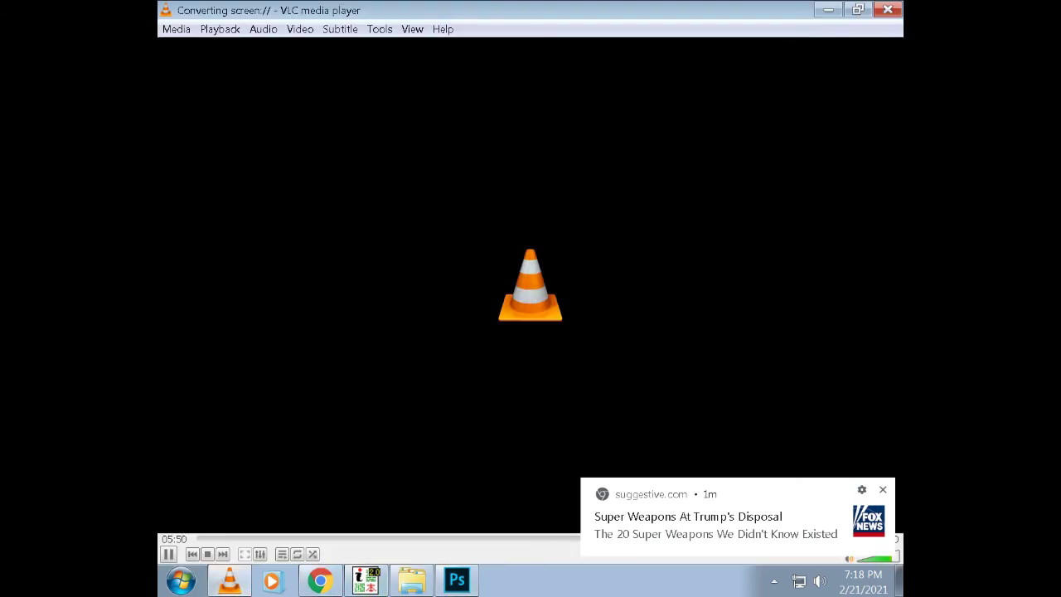